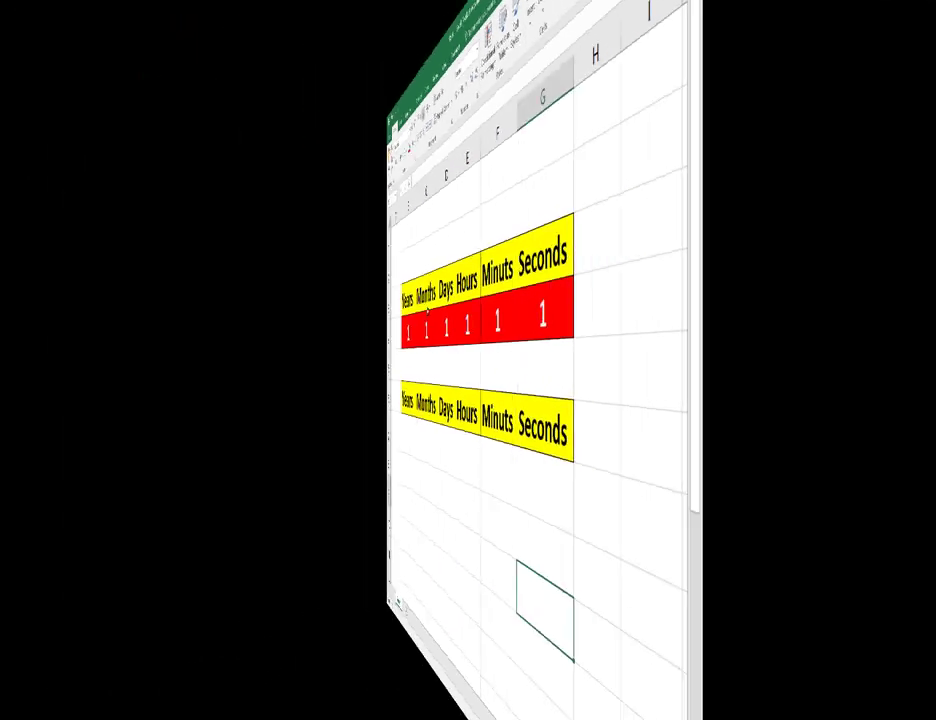
Point out the row 4 values for Years, Months, Days, Hours, Minuts and Seconds
click(284, 326)
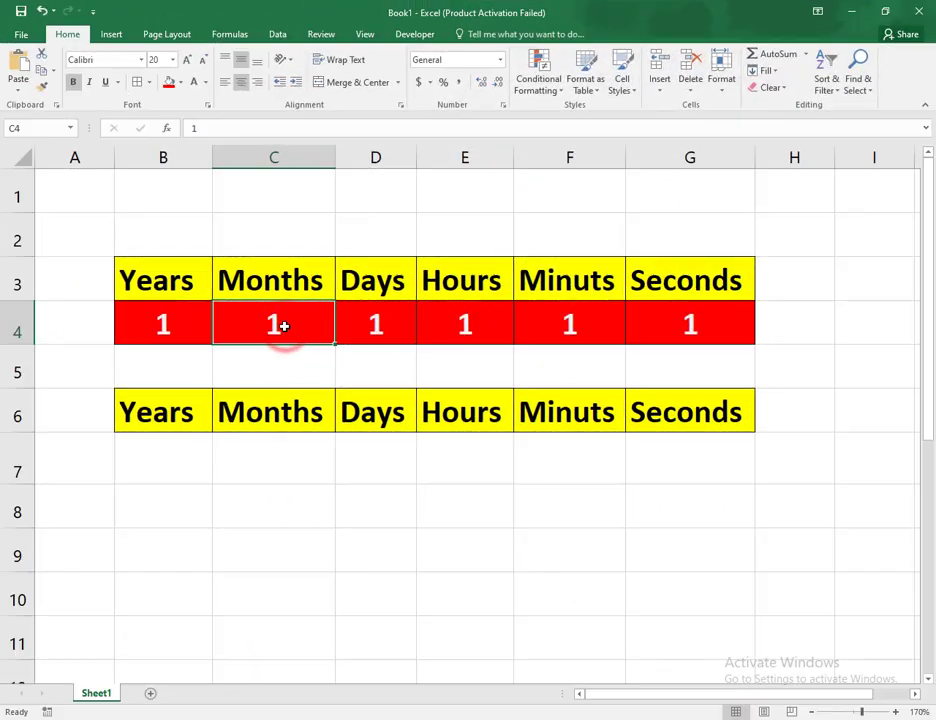
click(161, 325)
click(395, 324)
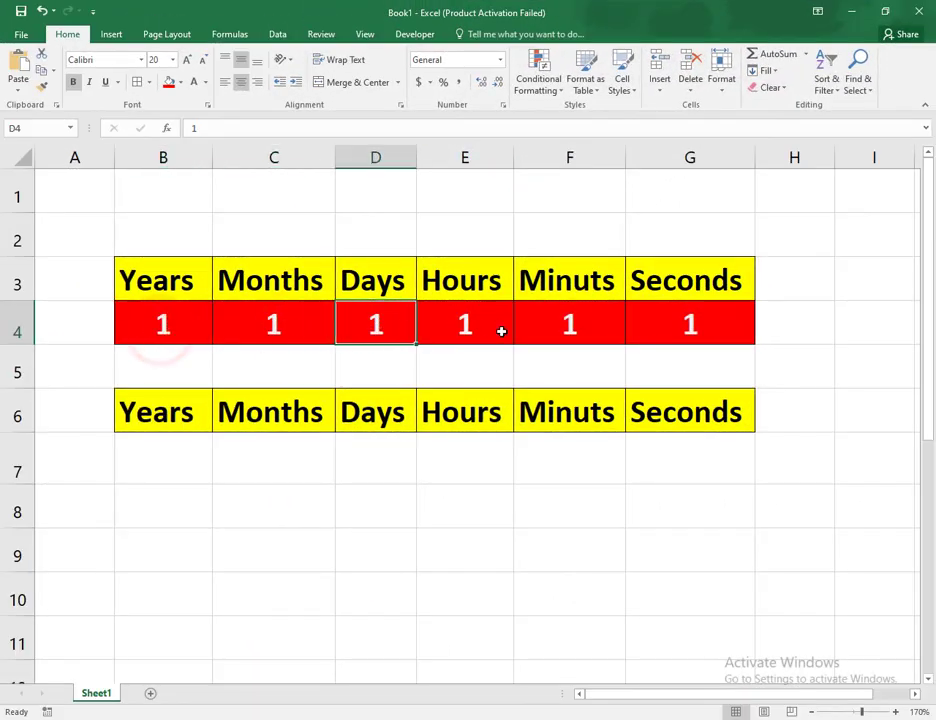
click(500, 329)
click(574, 325)
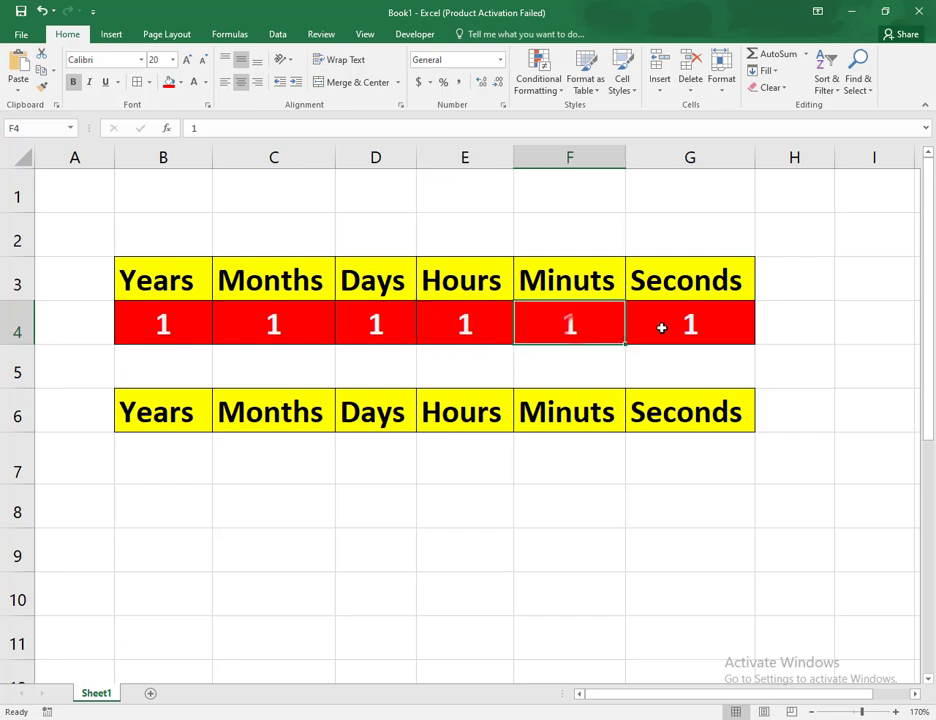
click(725, 330)
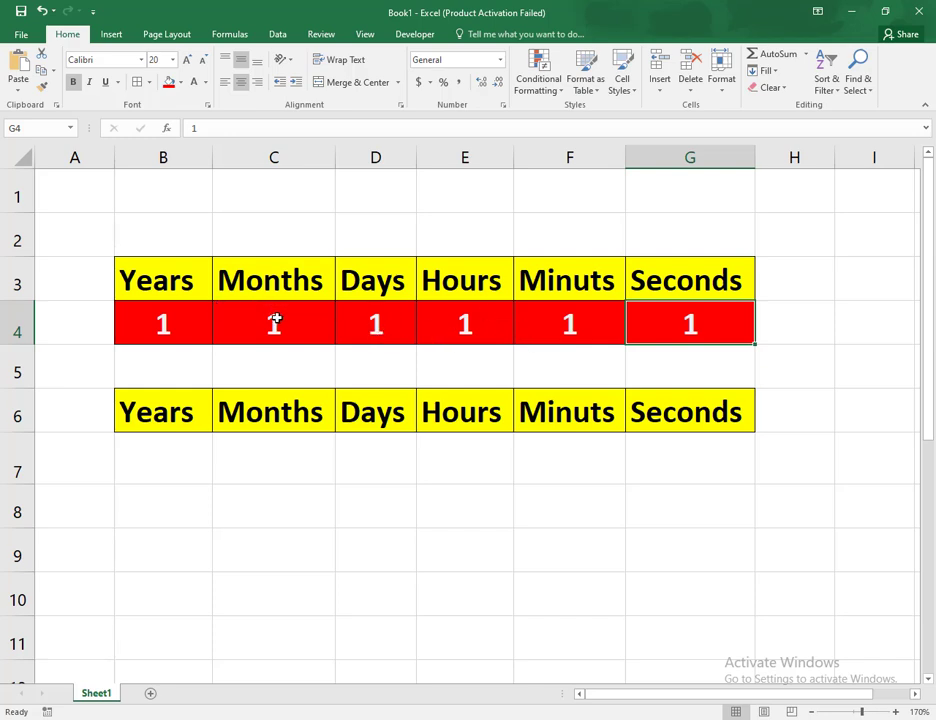
Set Days in D4 to 10 and Minuts in F4 to 10
double_click(380, 323)
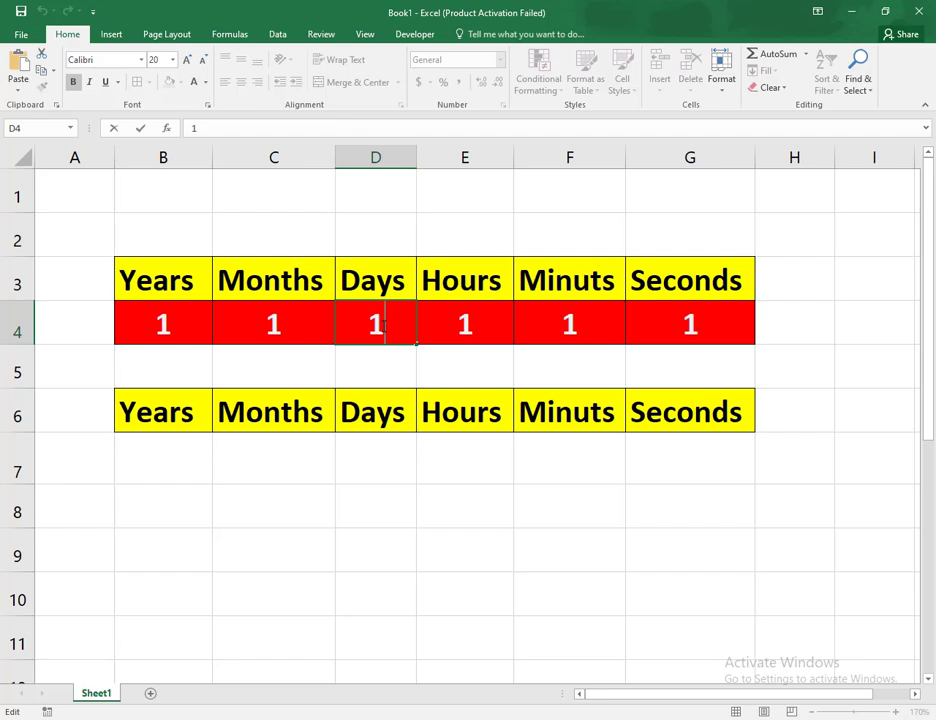
key(BackSpace)
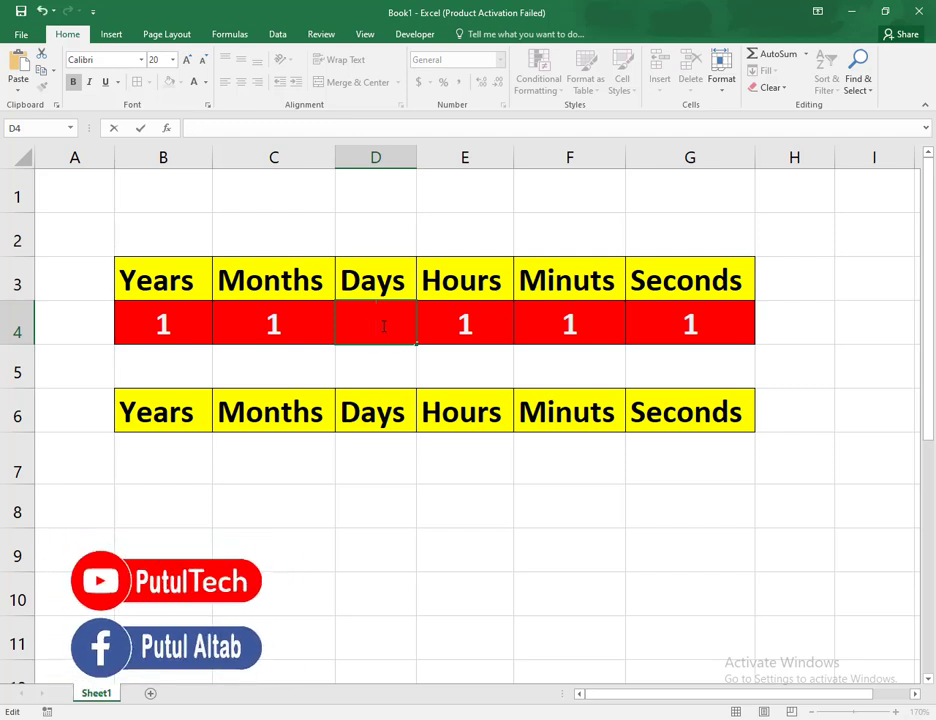
text(10)
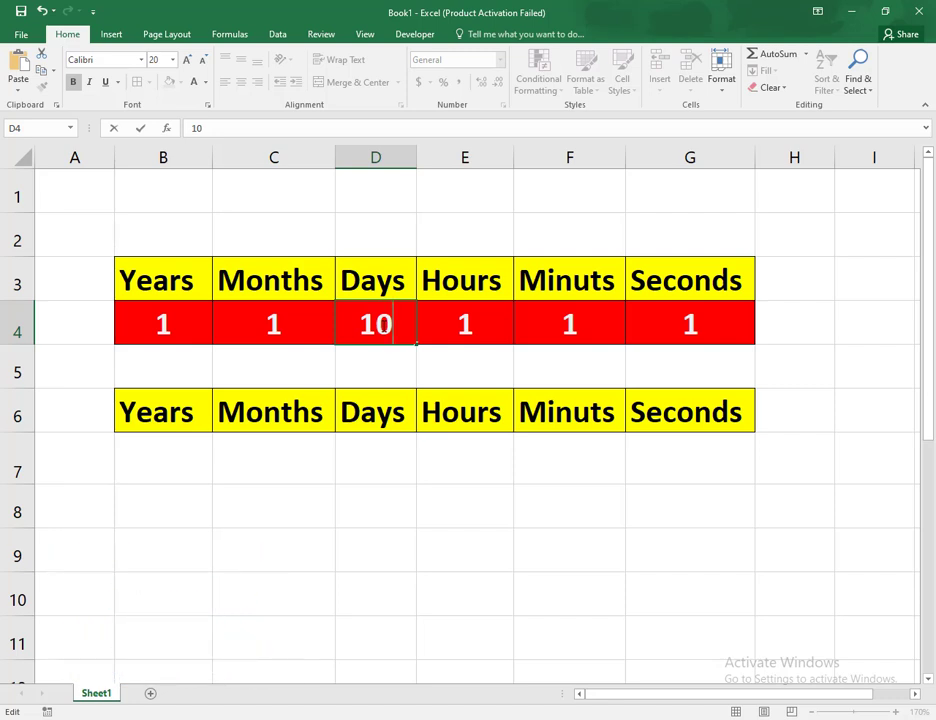
click(541, 314)
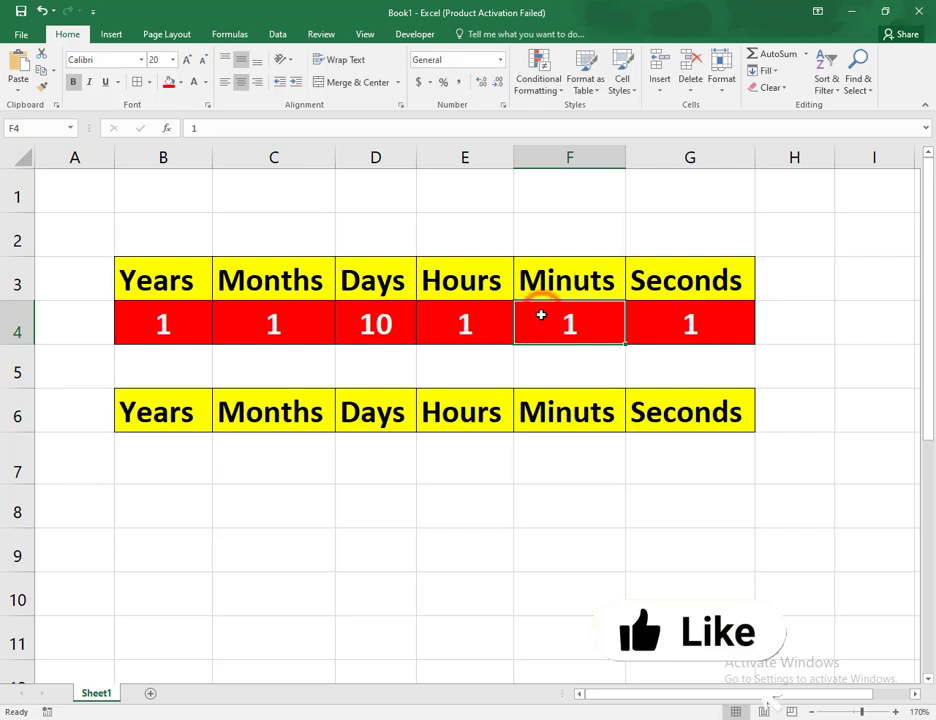
text(4)
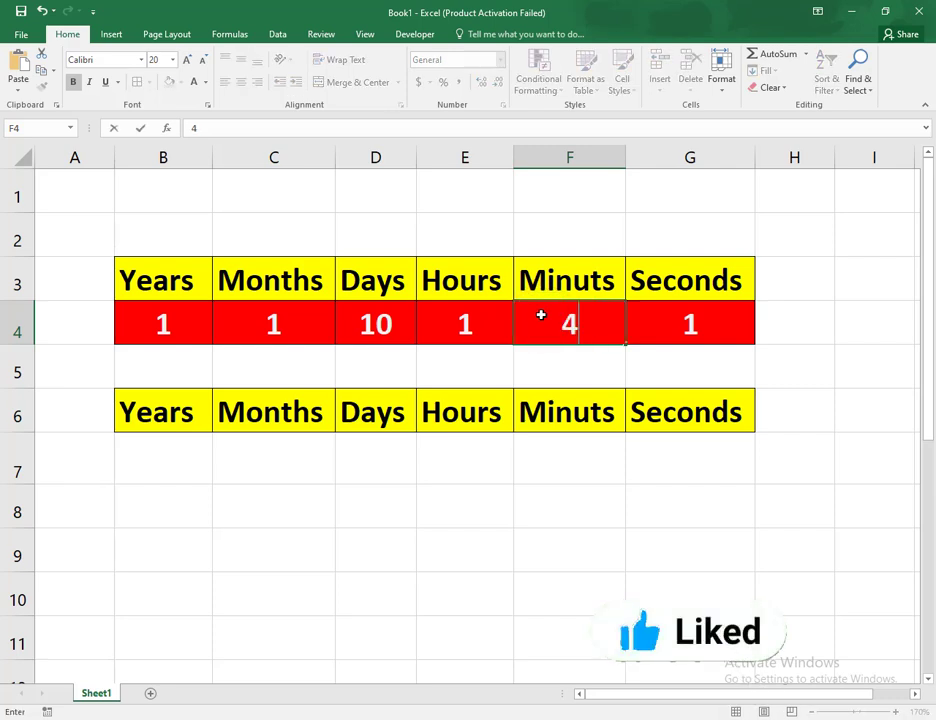
text(5)
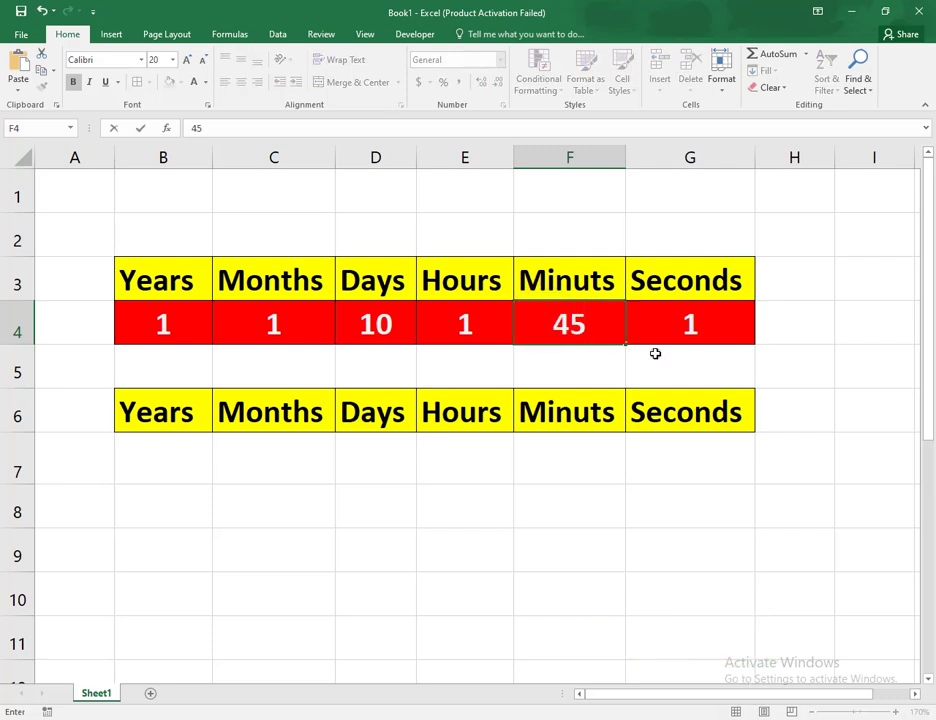
click(655, 351)
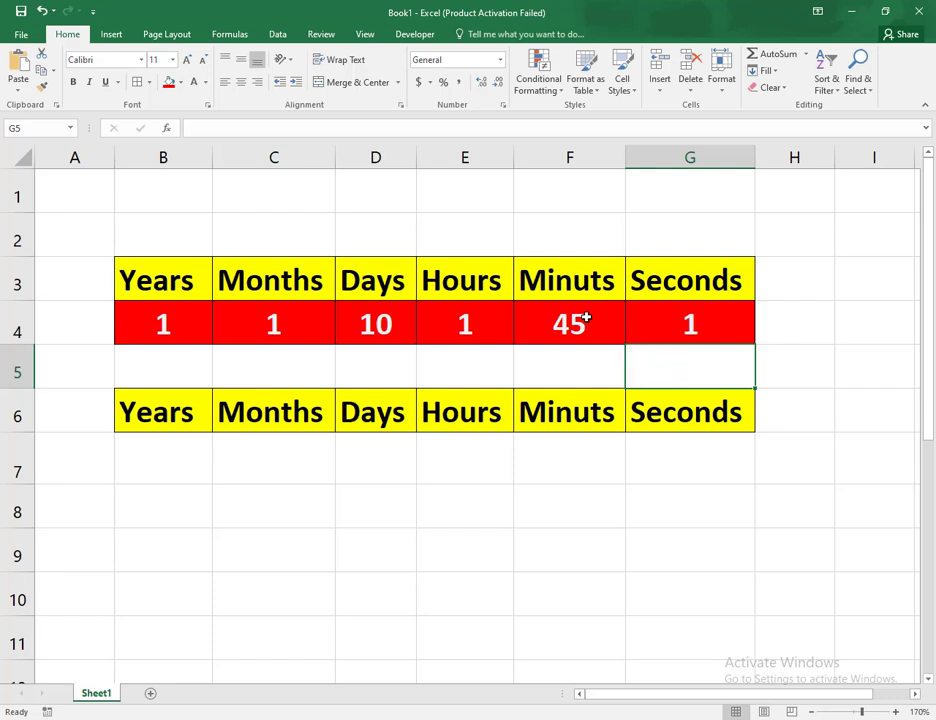
click(594, 326)
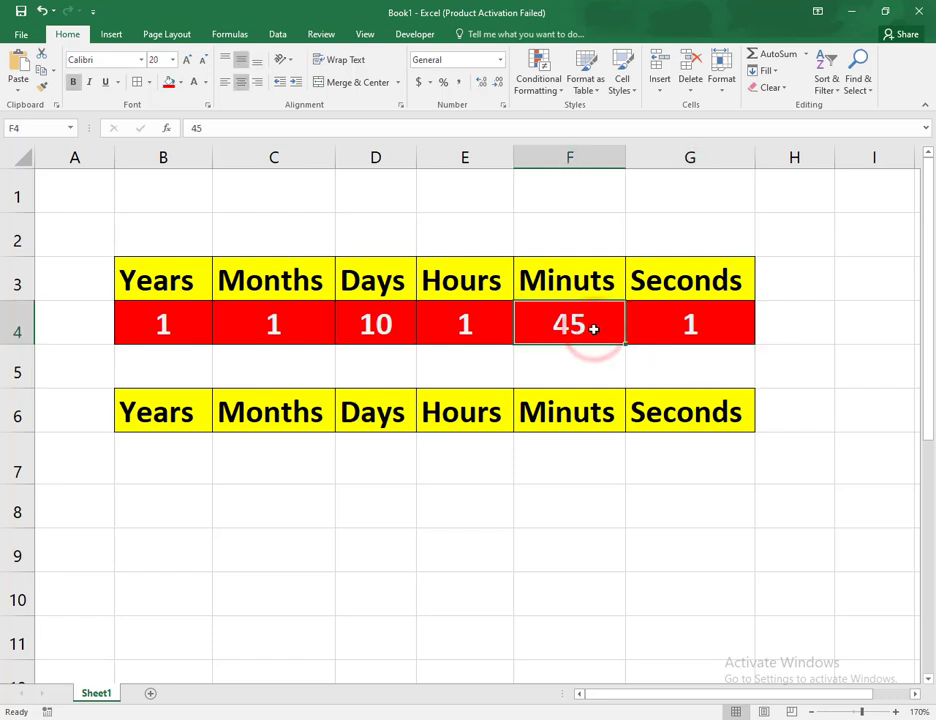
text(4)
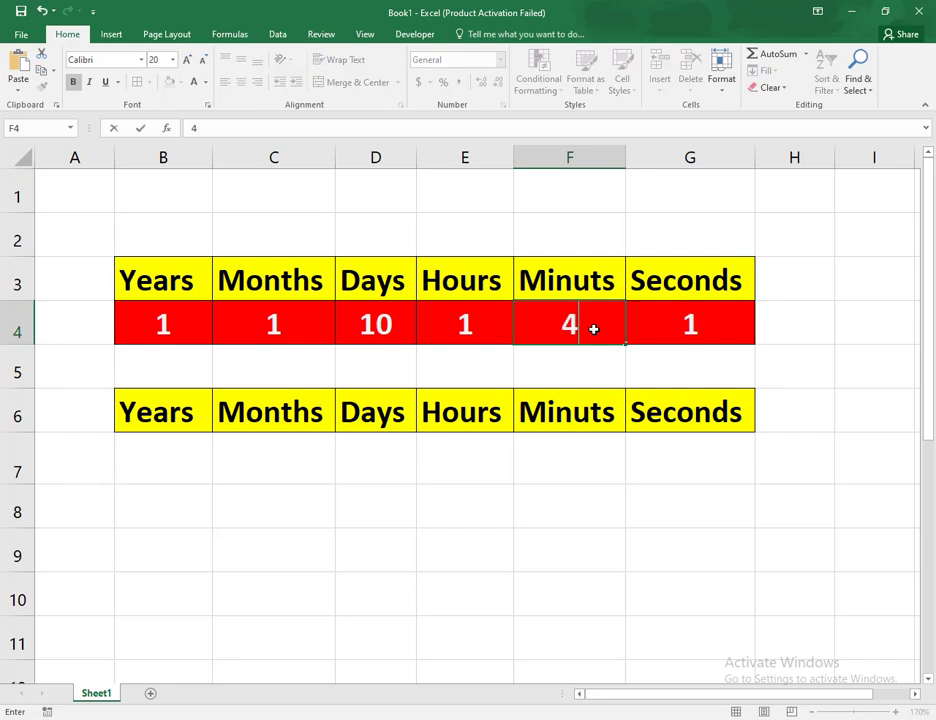
text(500)
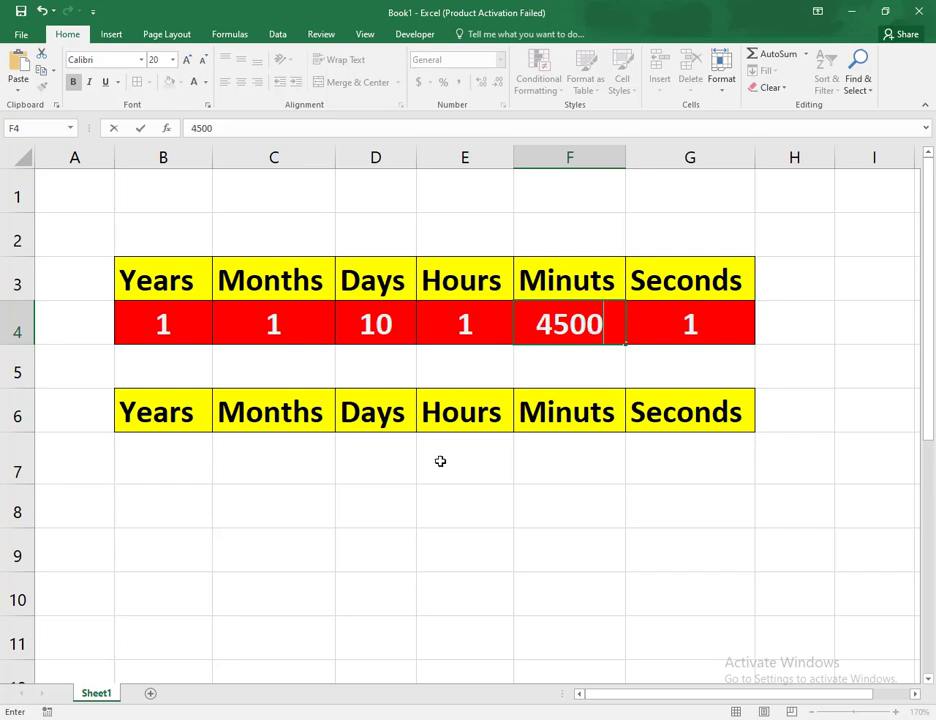
drag(604, 324, 539, 324)
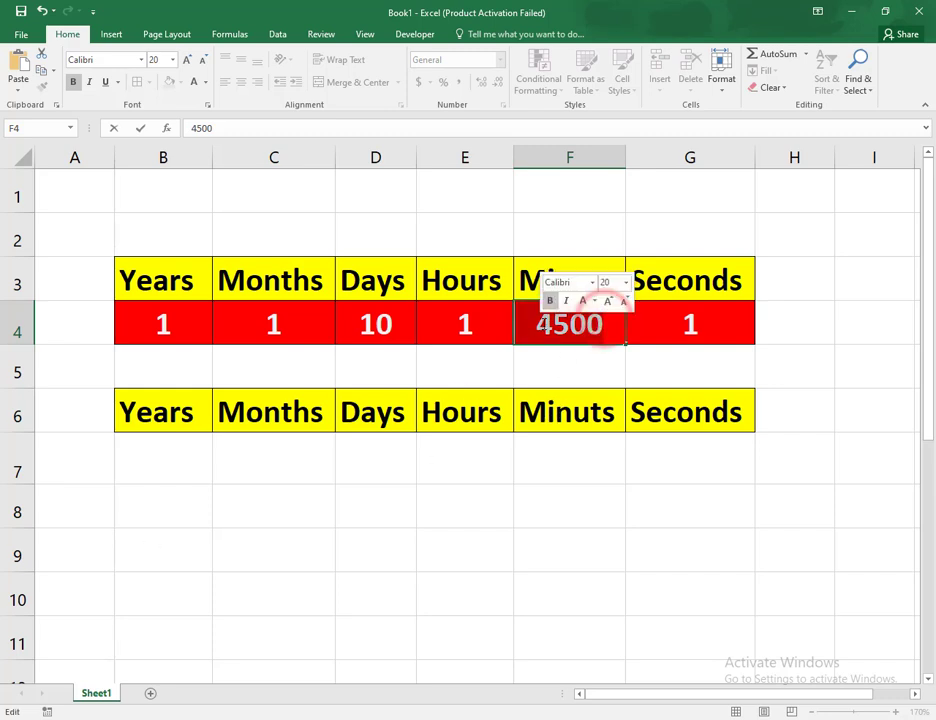
double_click(540, 324)
text(10)
click(560, 503)
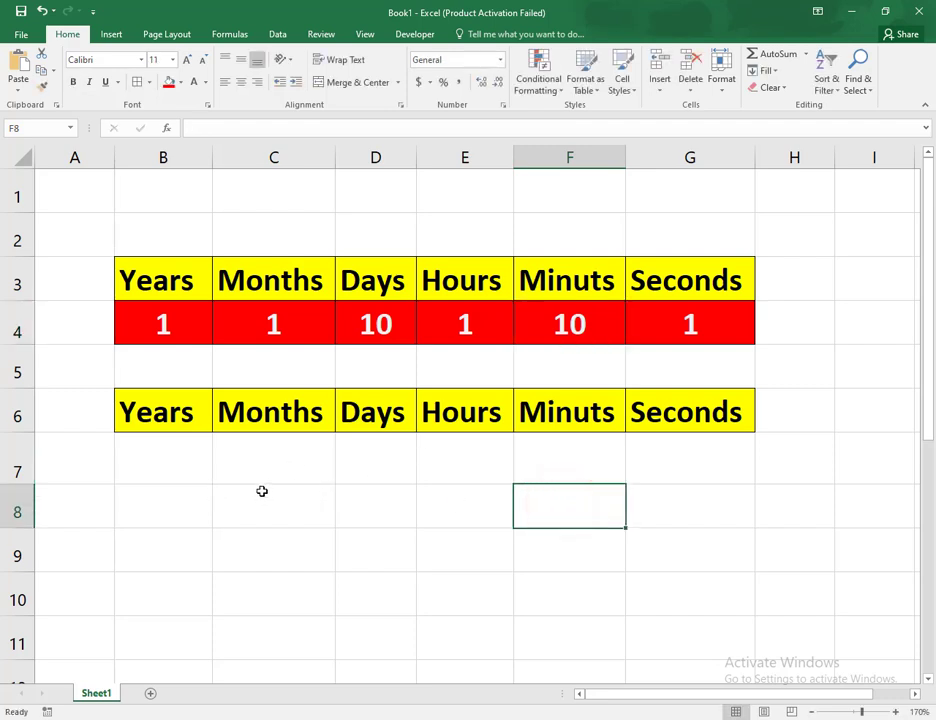
Change the Hours value in E4 to 2
double_click(484, 331)
double_click(484, 331)
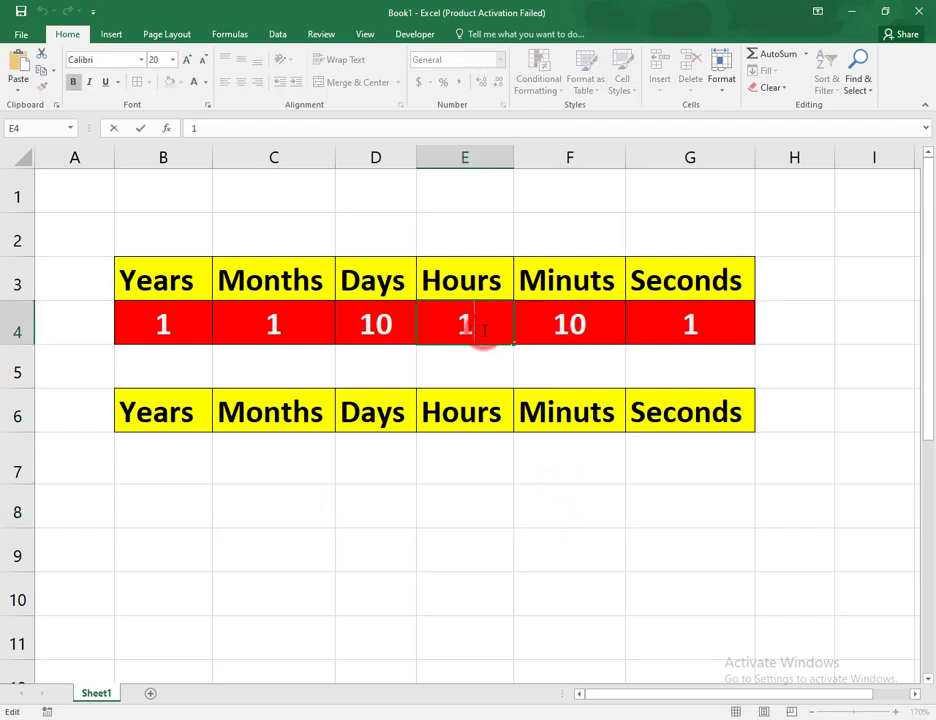
text(2)
key(Return)
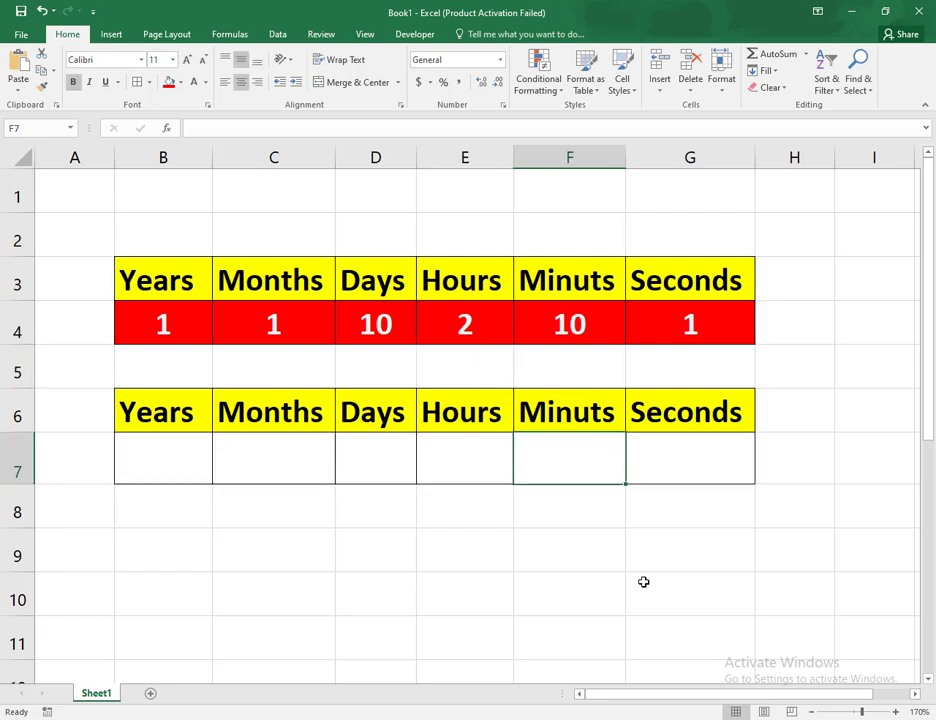
Start the formula =CONVERT(E4, in F7 with the Hours cell as the number
text(=con)
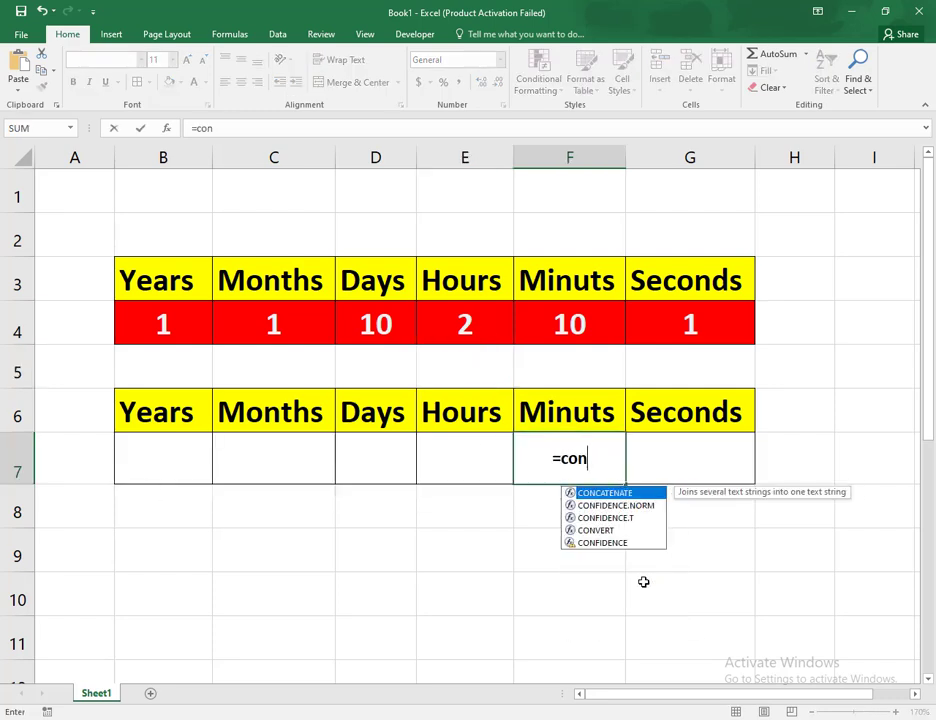
text(v)
key(Tab)
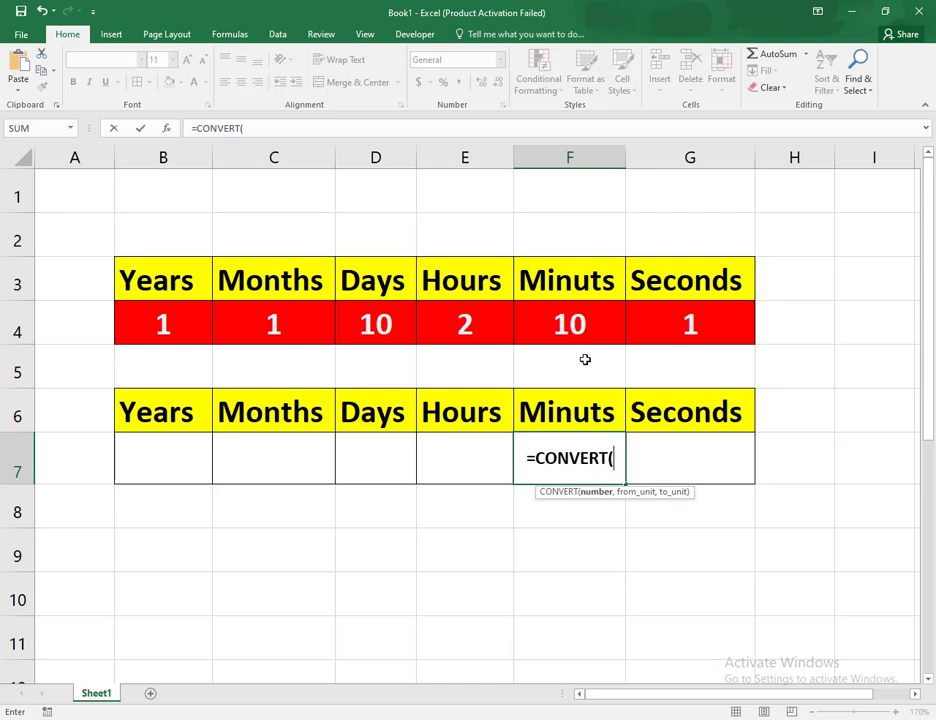
click(466, 328)
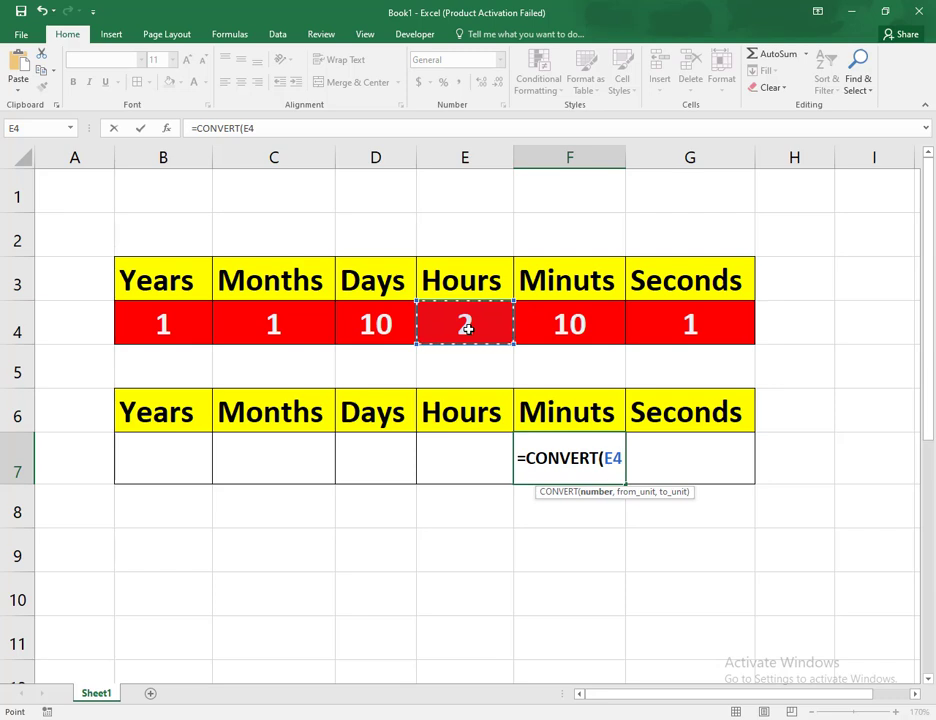
text(,)
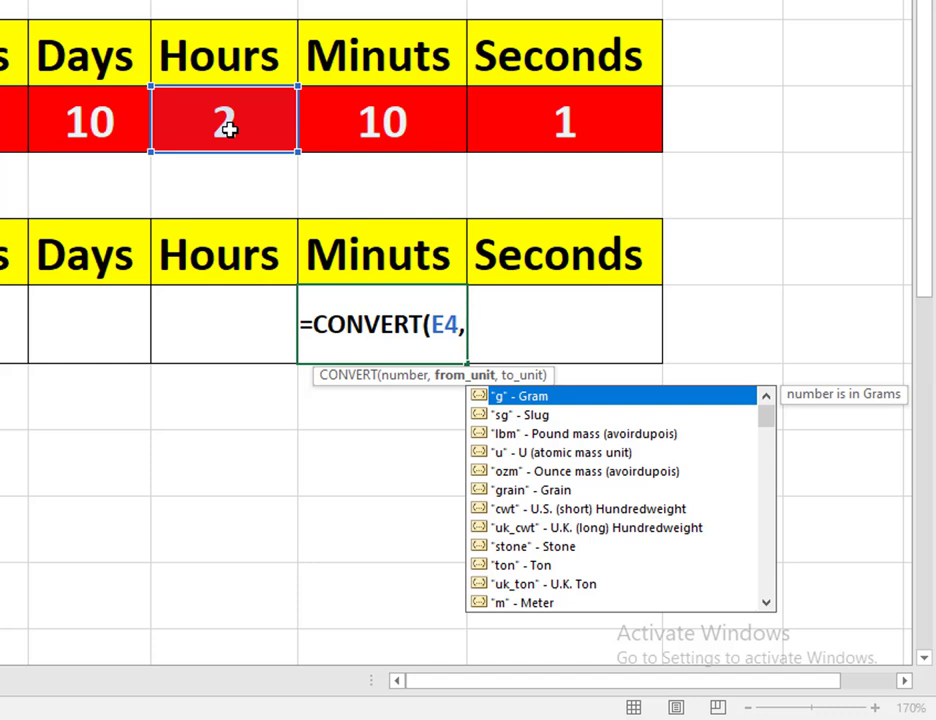
Complete F7 as =CONVERT(E4,"hr","mn") so it shows 120, then reselect F7
text(")
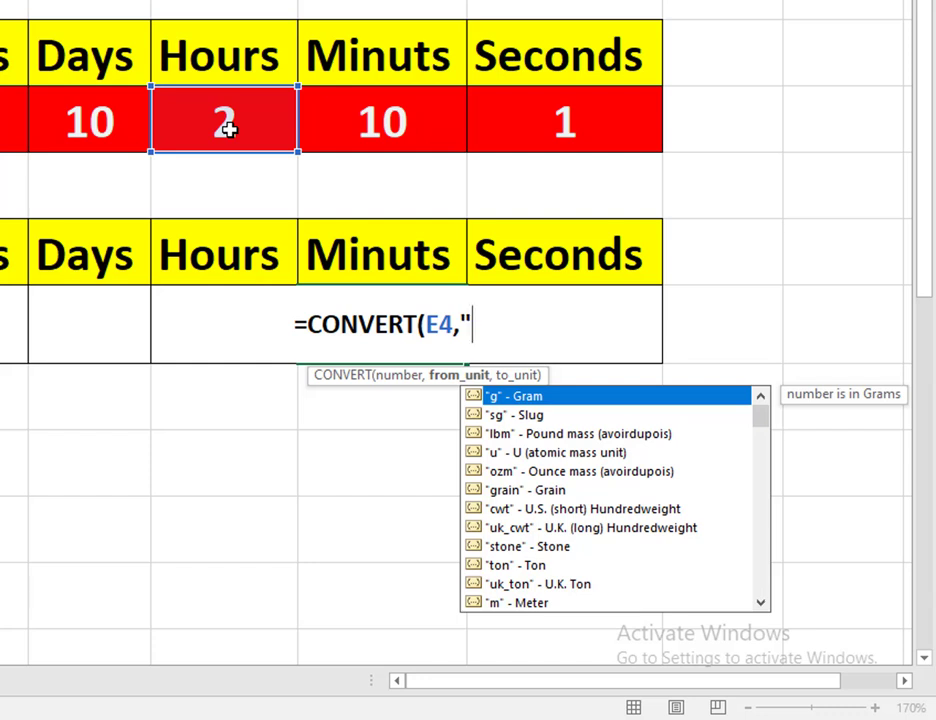
scroll(347, 102, down, 1)
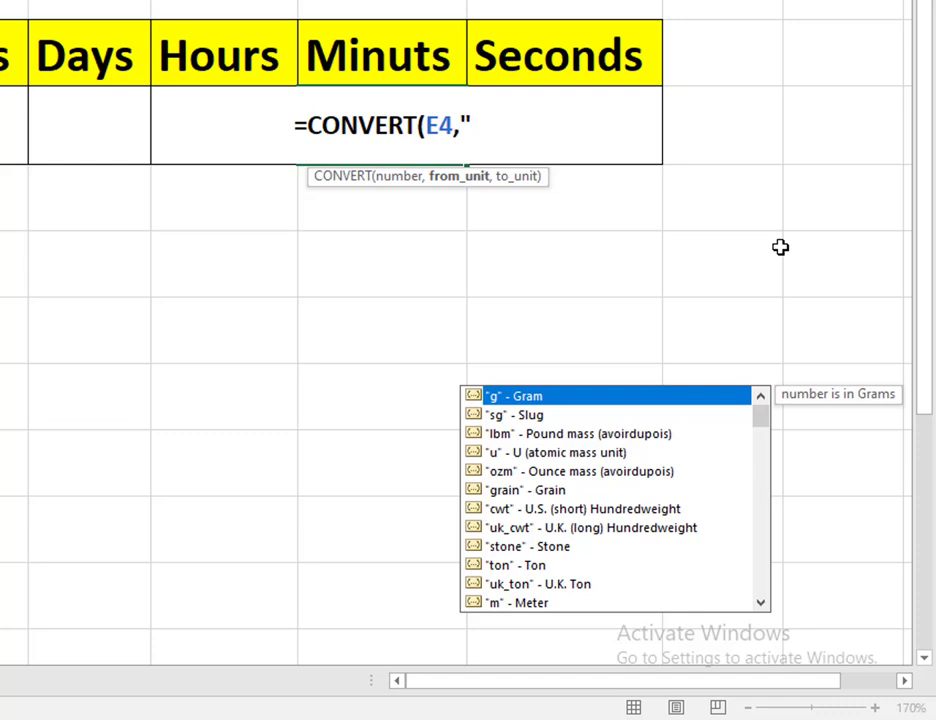
text(h)
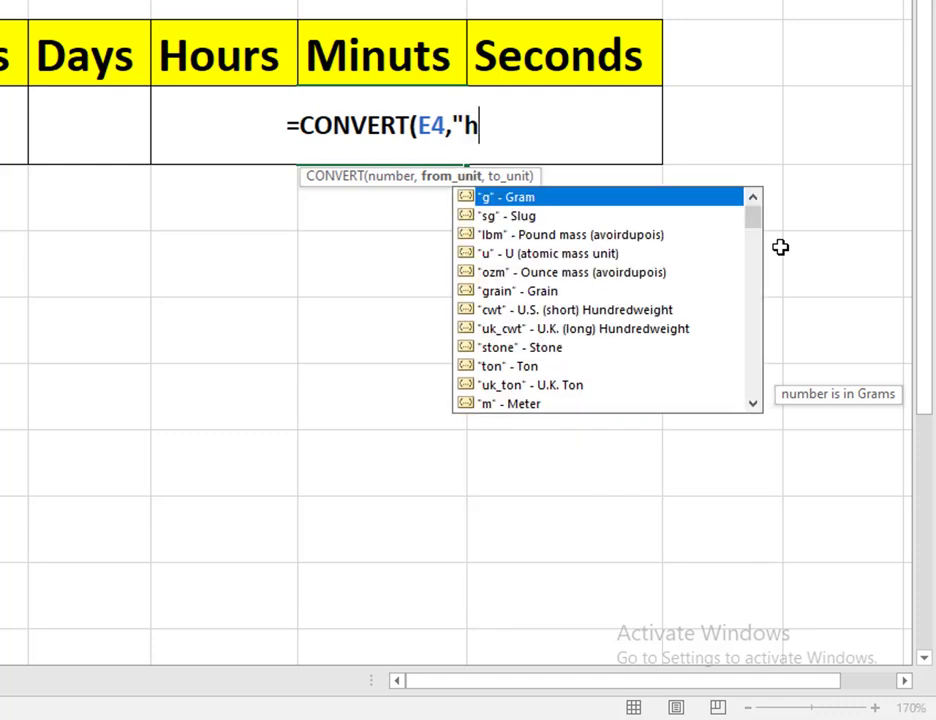
text(r)
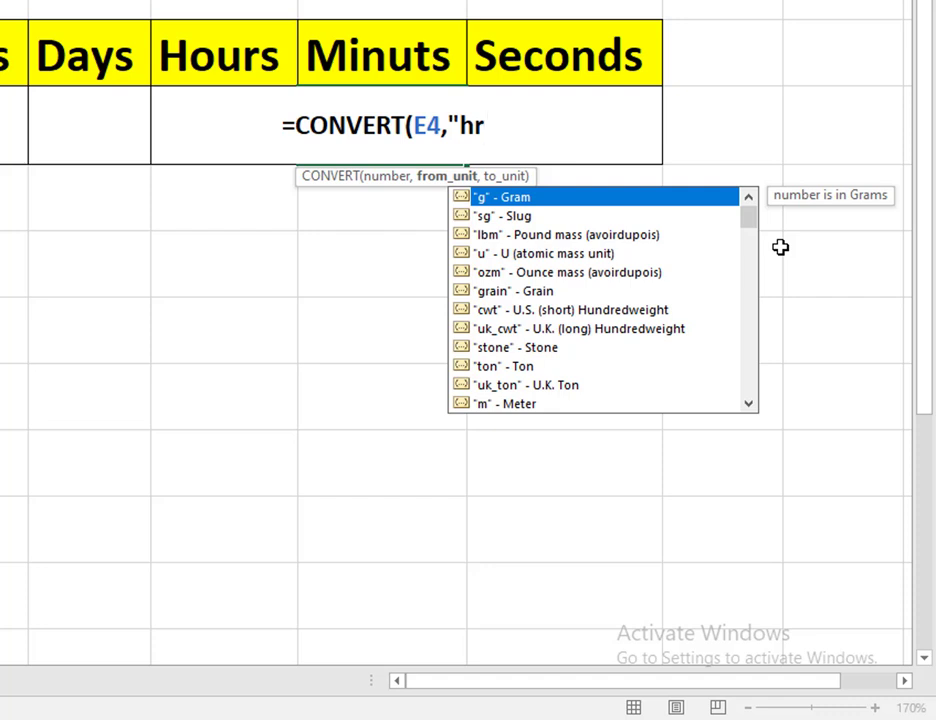
text(")
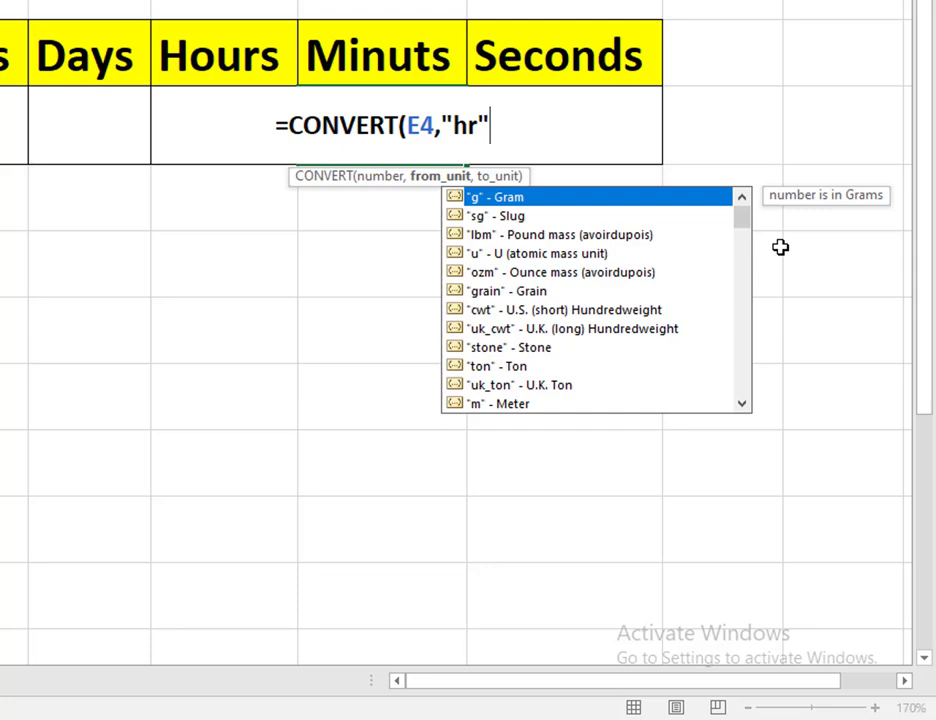
text(,)
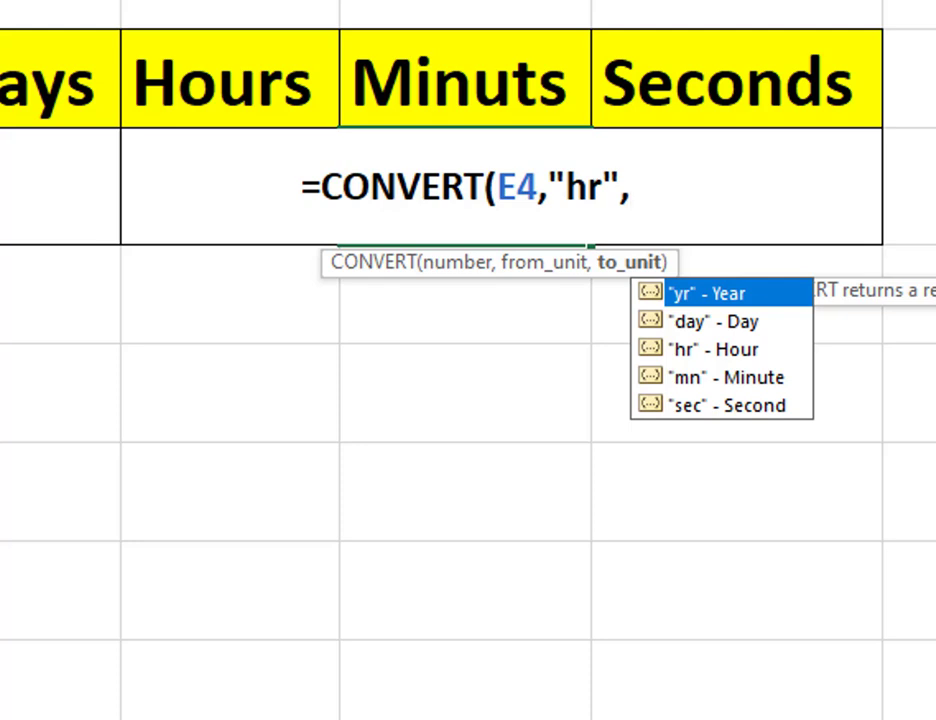
text(")
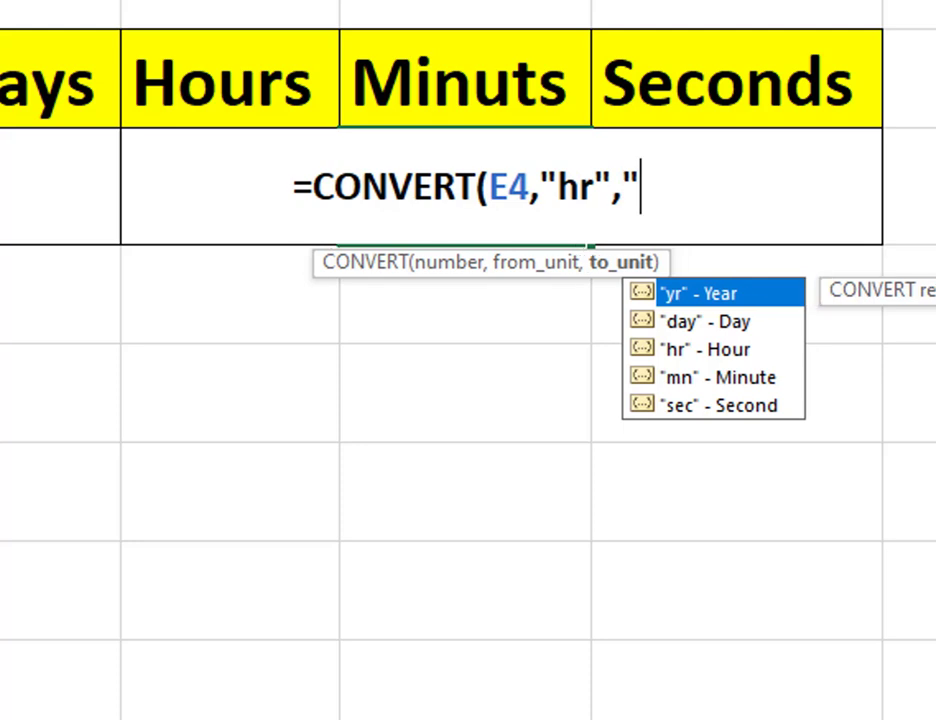
text(mn)
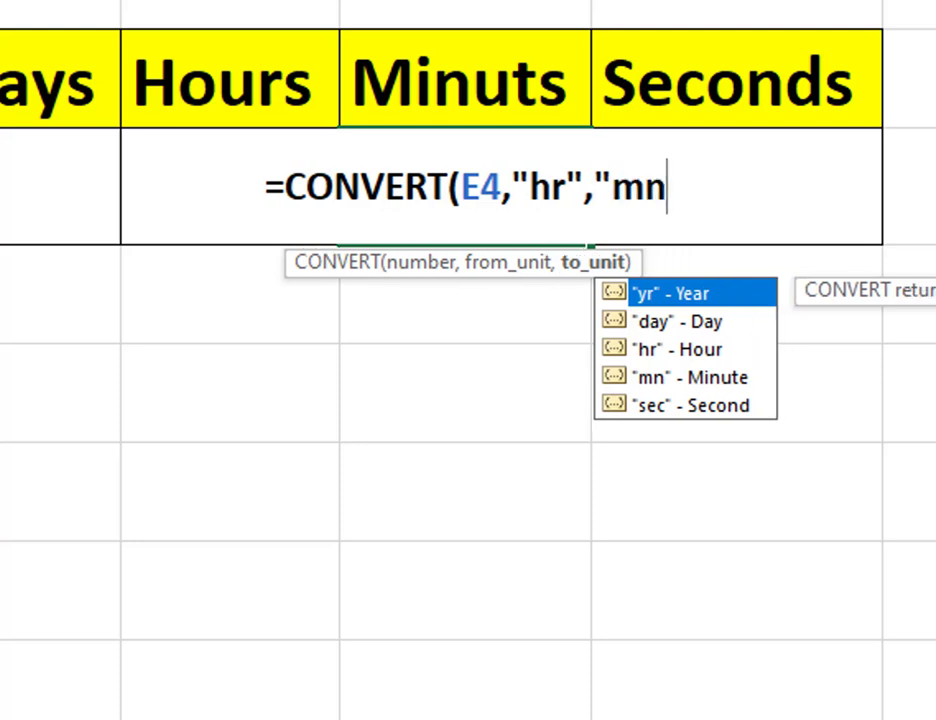
text("))
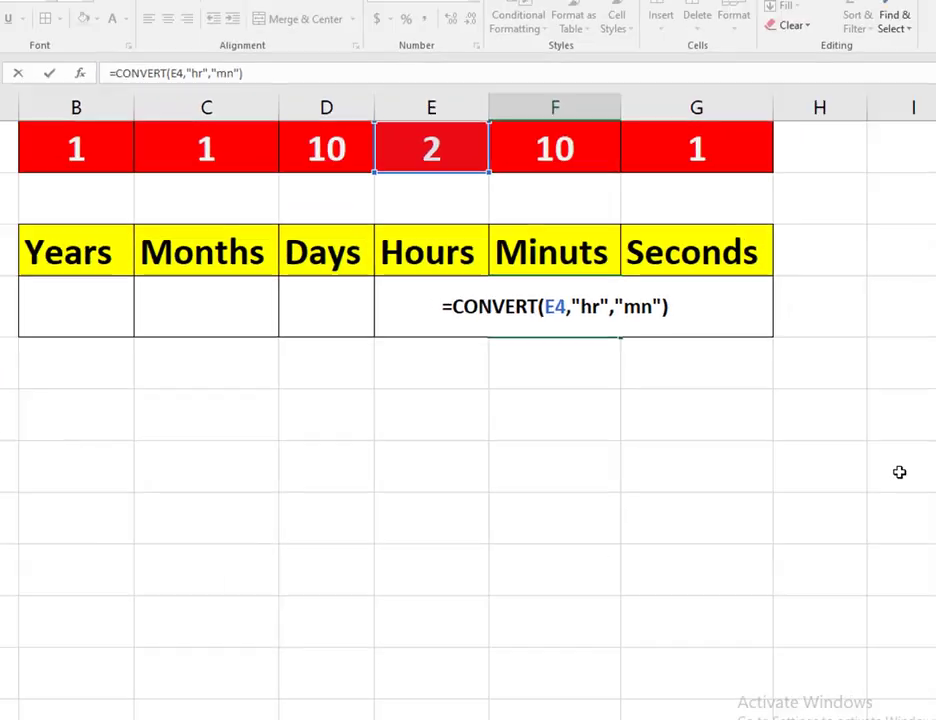
key(Return)
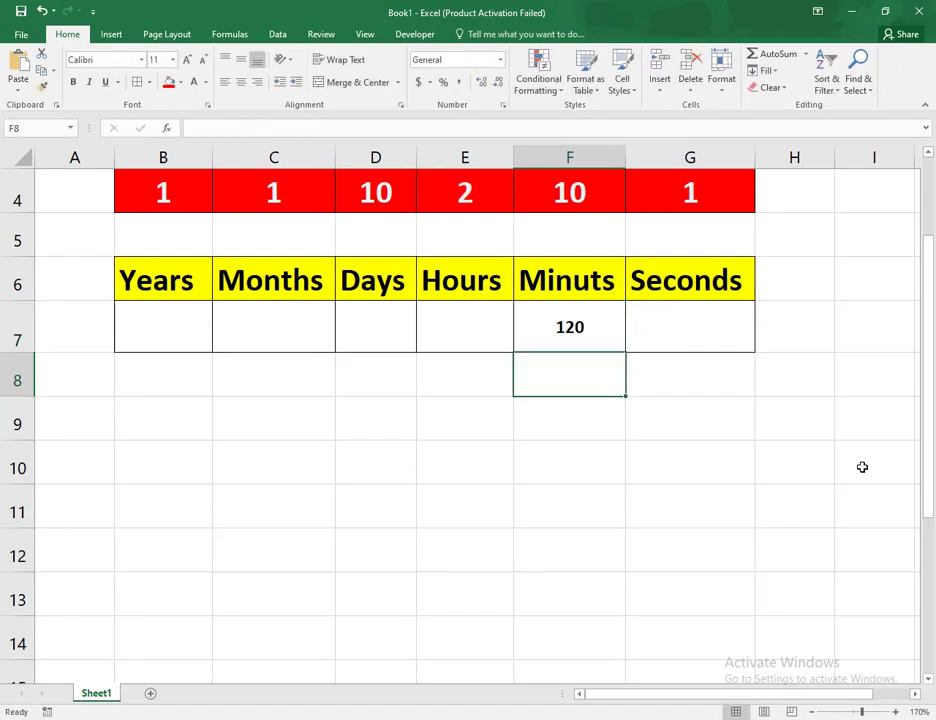
key(Up)
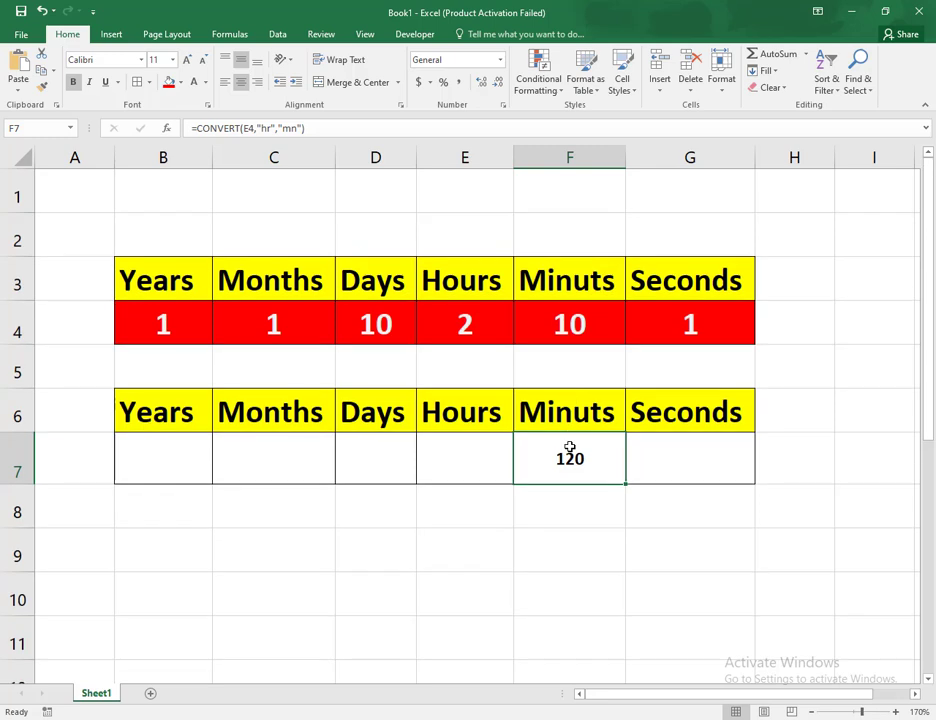
Set Hours in E4 to 60, undoing a stray E5 entry, so F7 shows 3600
click(468, 316)
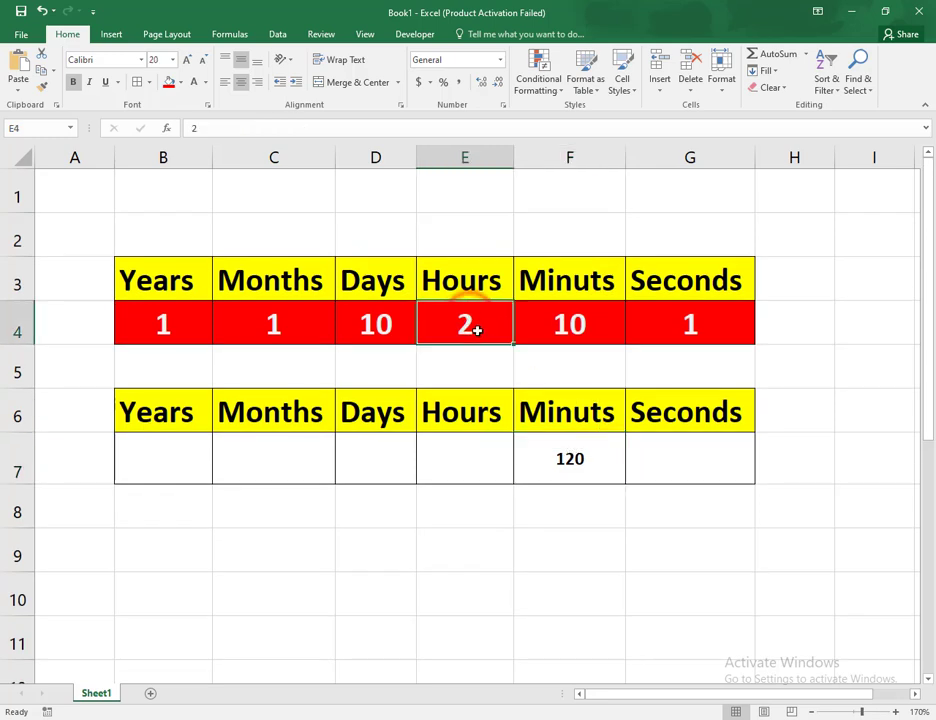
text(20)
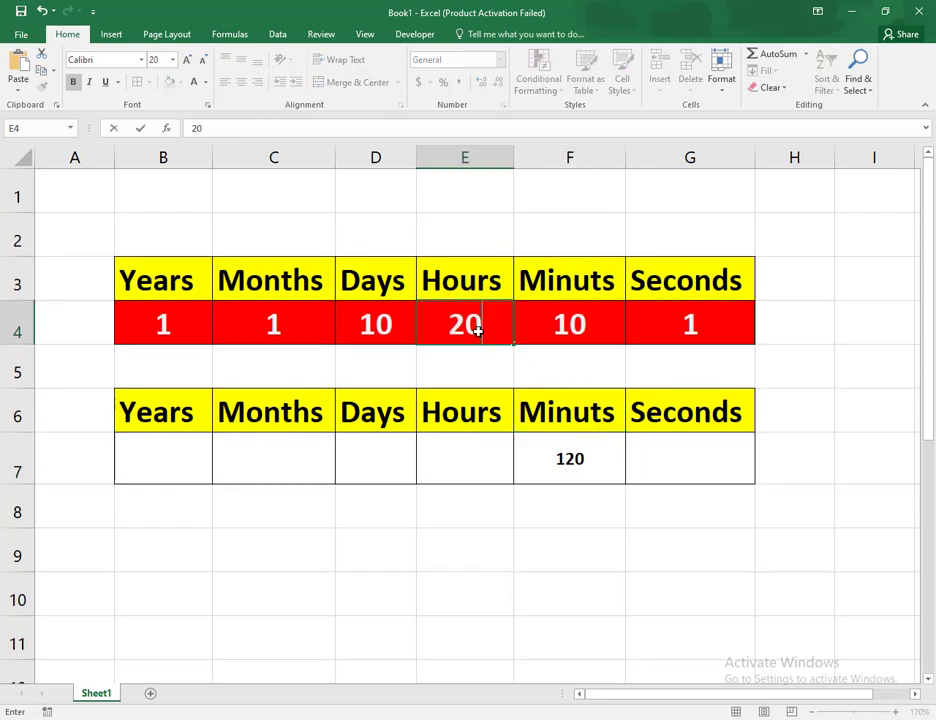
key(Return)
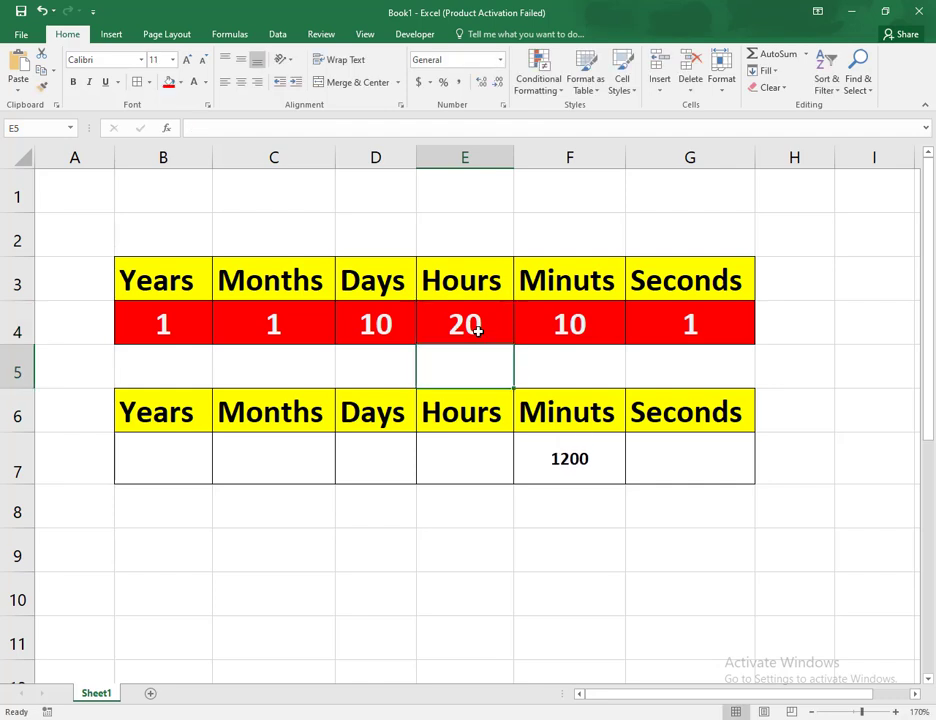
text(6)
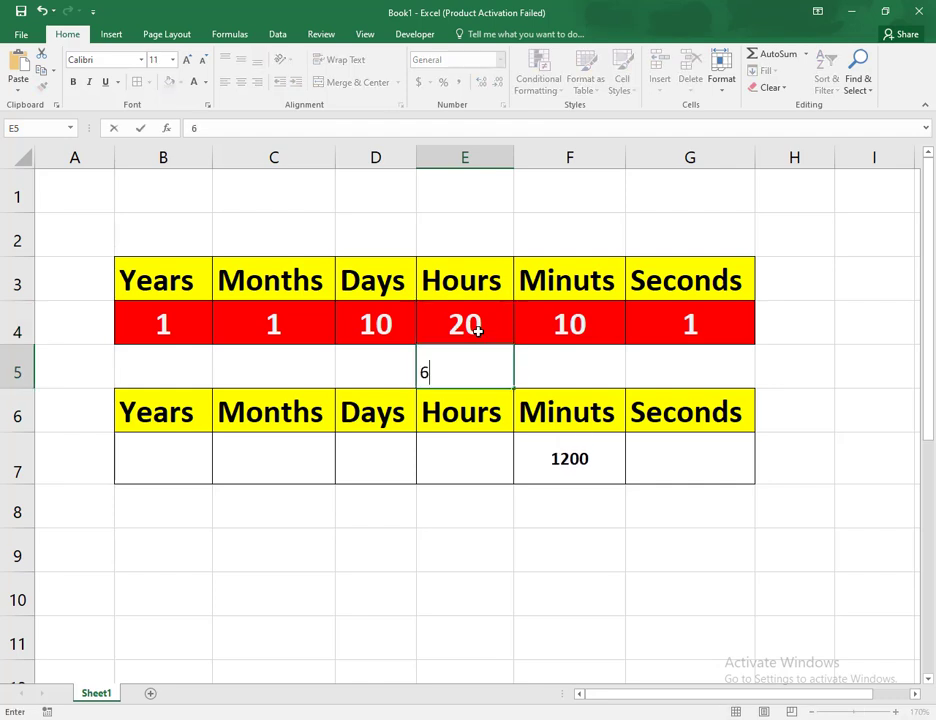
text(0)
key(Return)
key(ctrl+z)
click(478, 333)
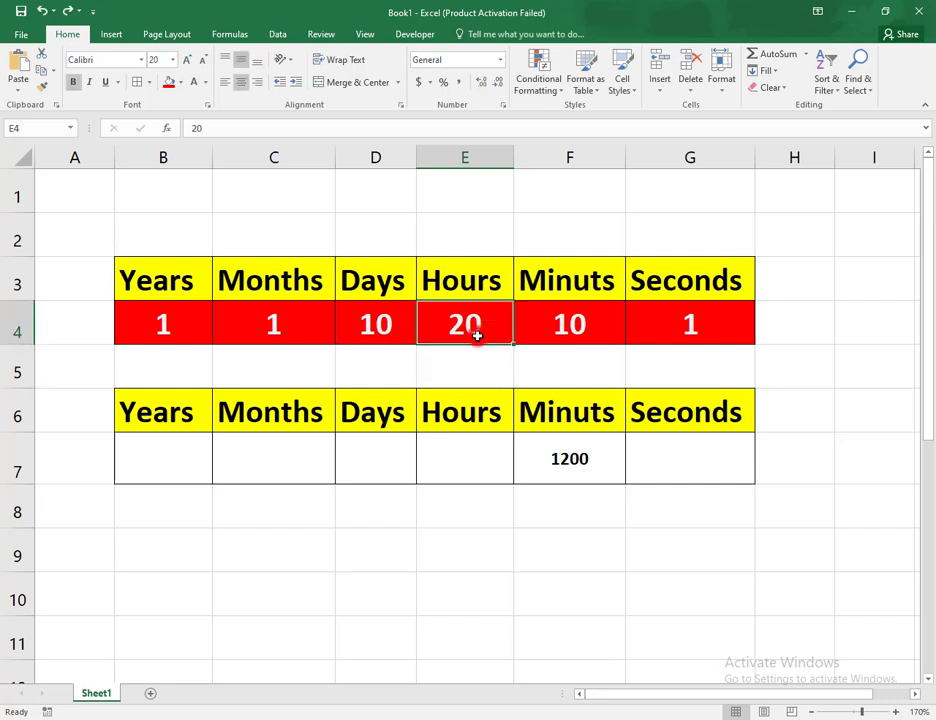
text(60)
key(Return)
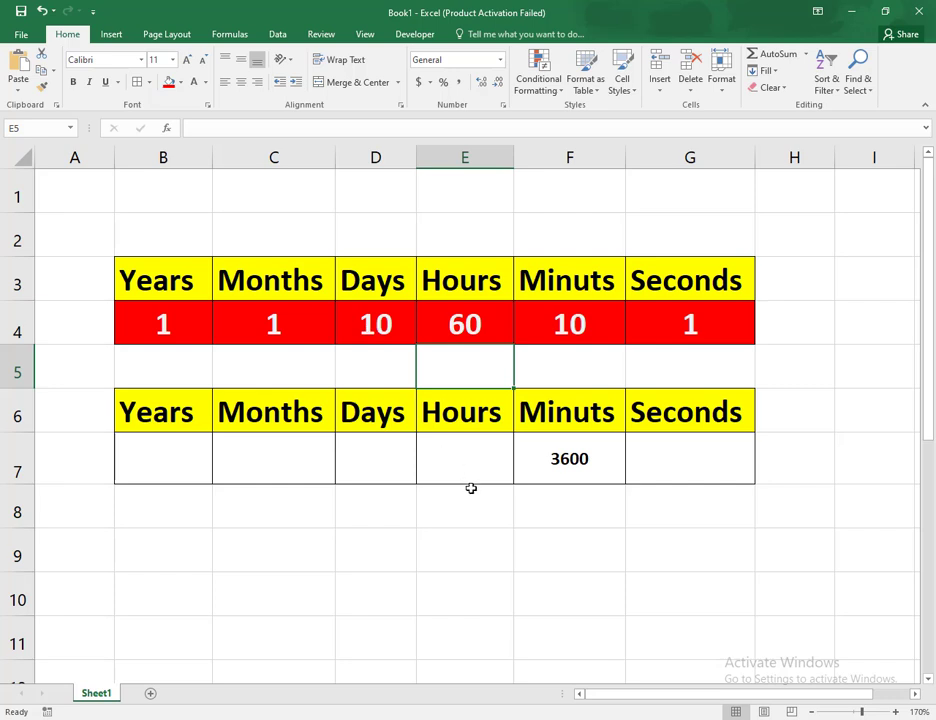
Enter =CONVERT(D4,"day","hr") in E7 so it shows 240 hours
click(453, 451)
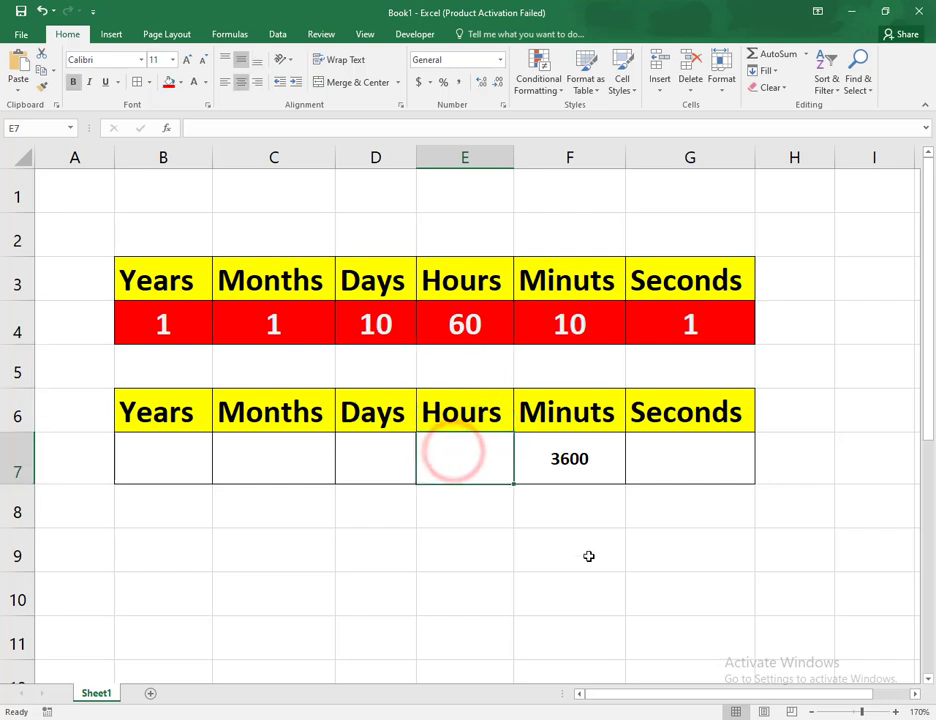
text(=c)
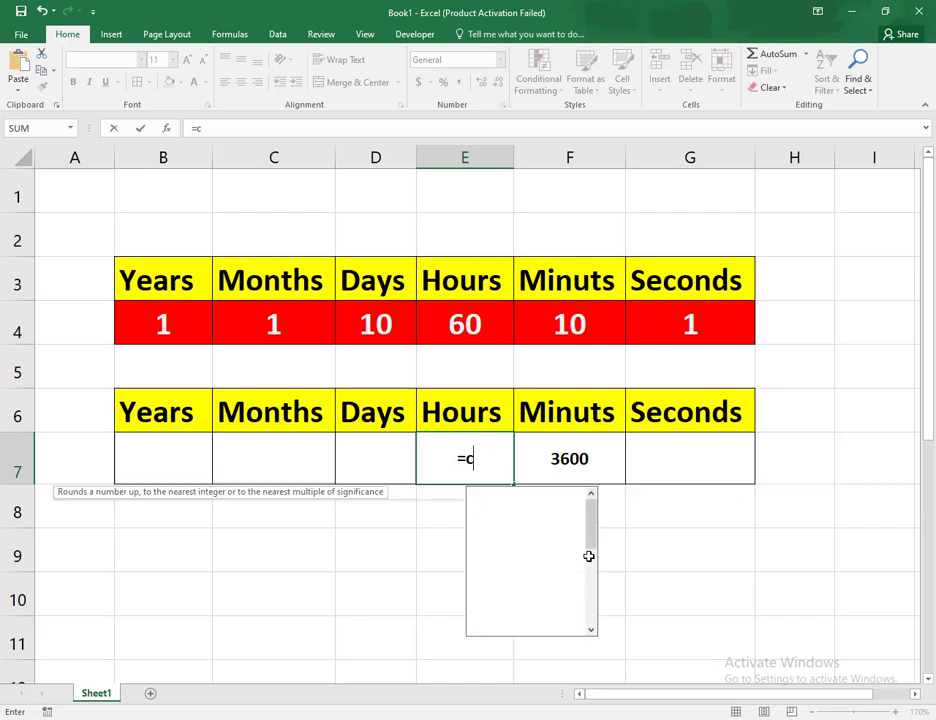
text(onve)
key(Tab)
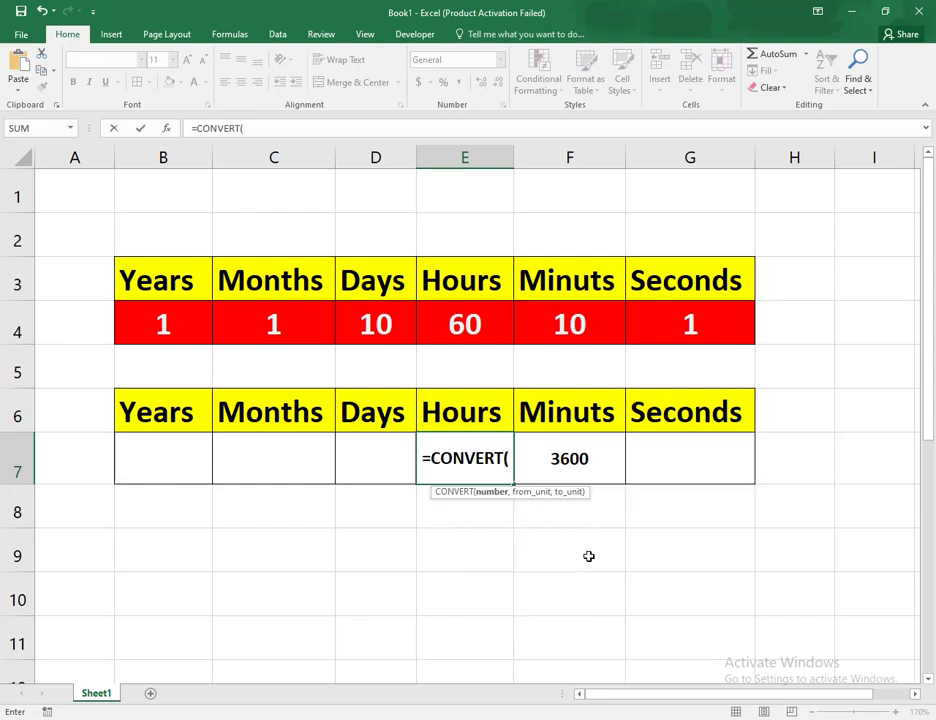
click(370, 326)
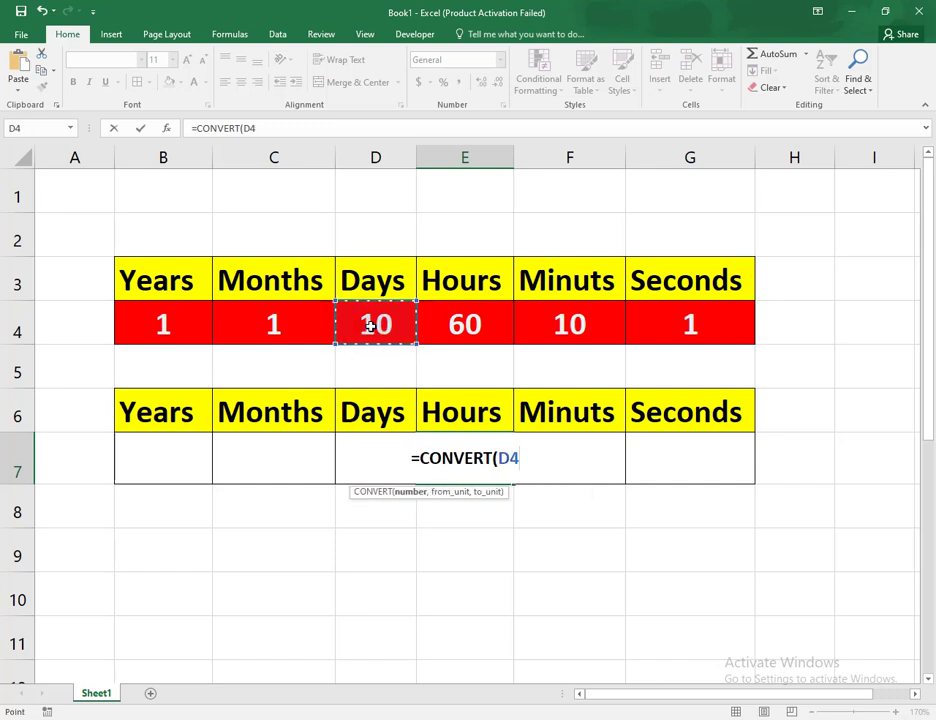
text(,")
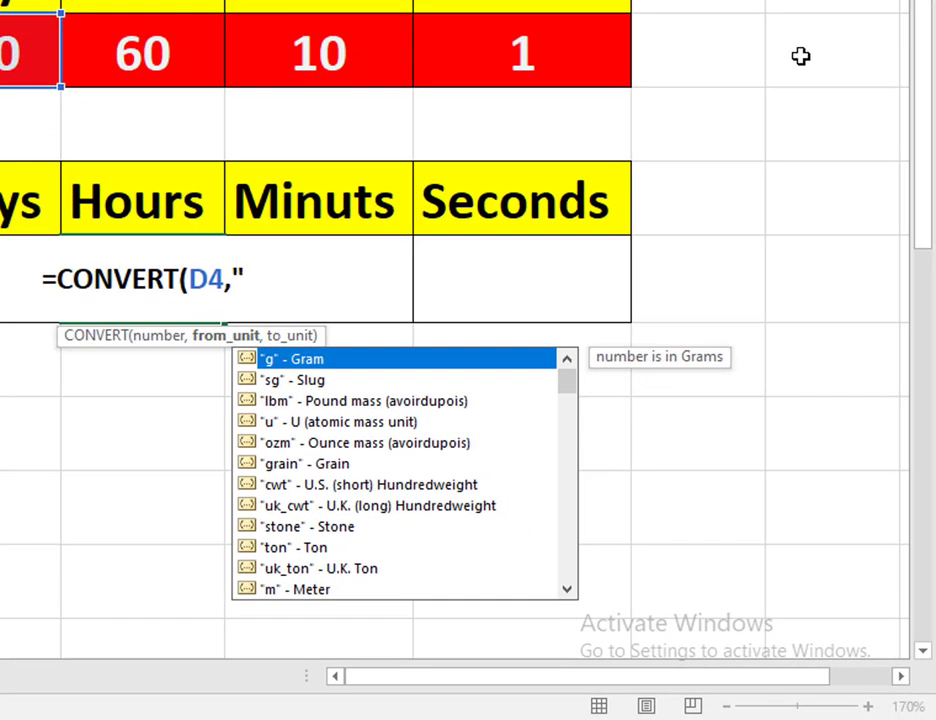
text(da)
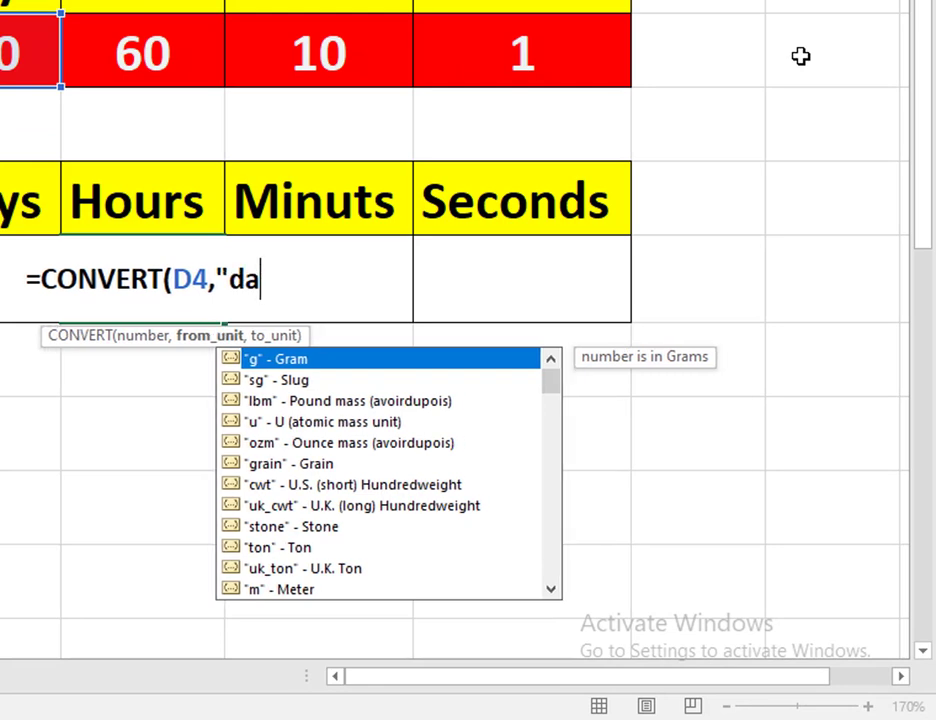
text(y)
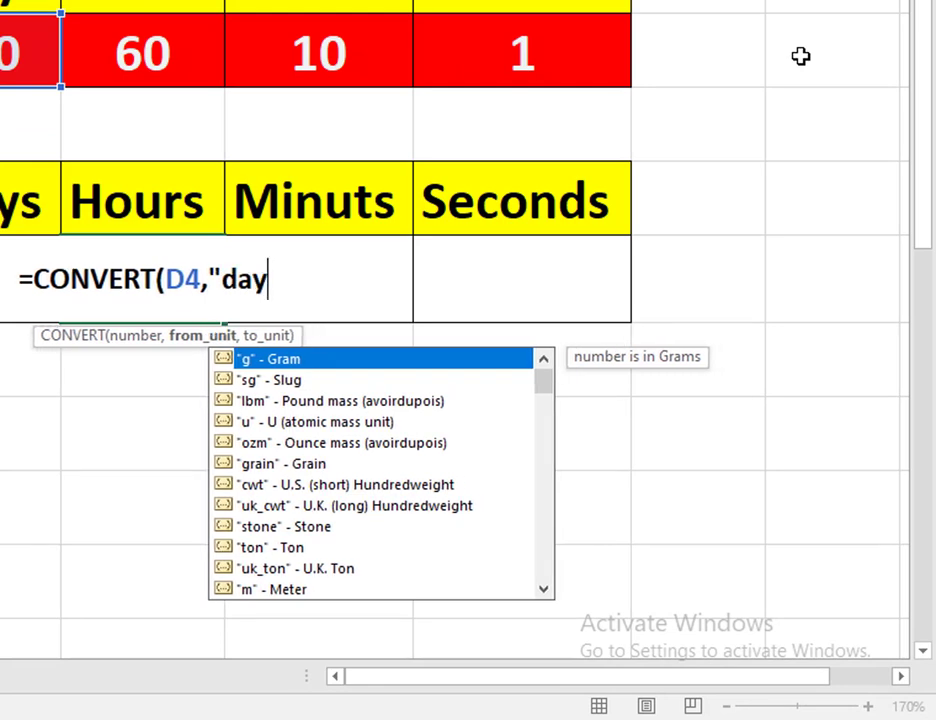
text(")
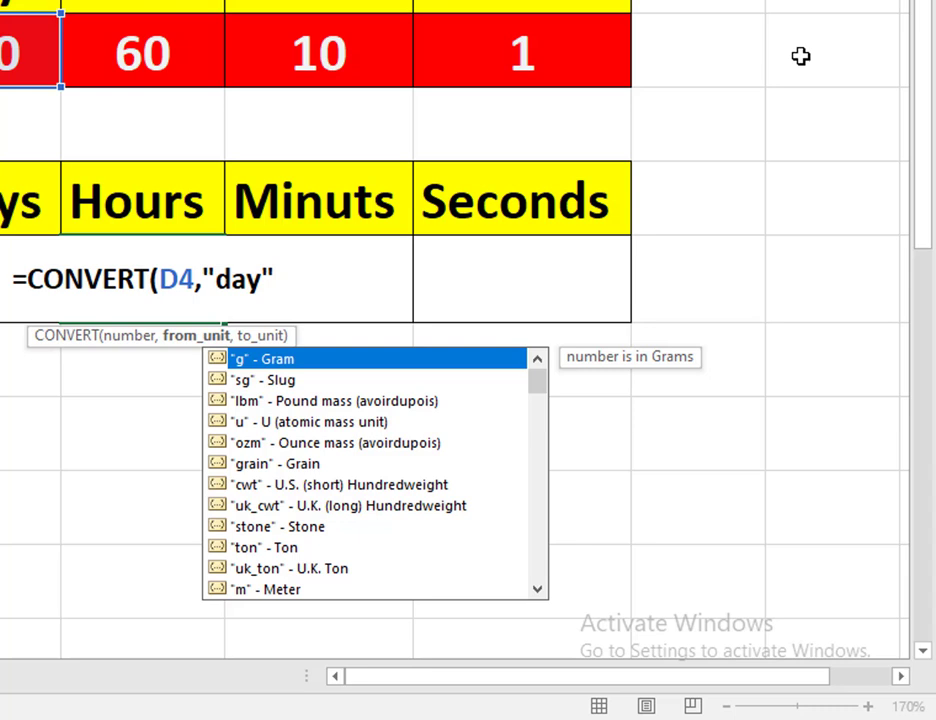
text(,)
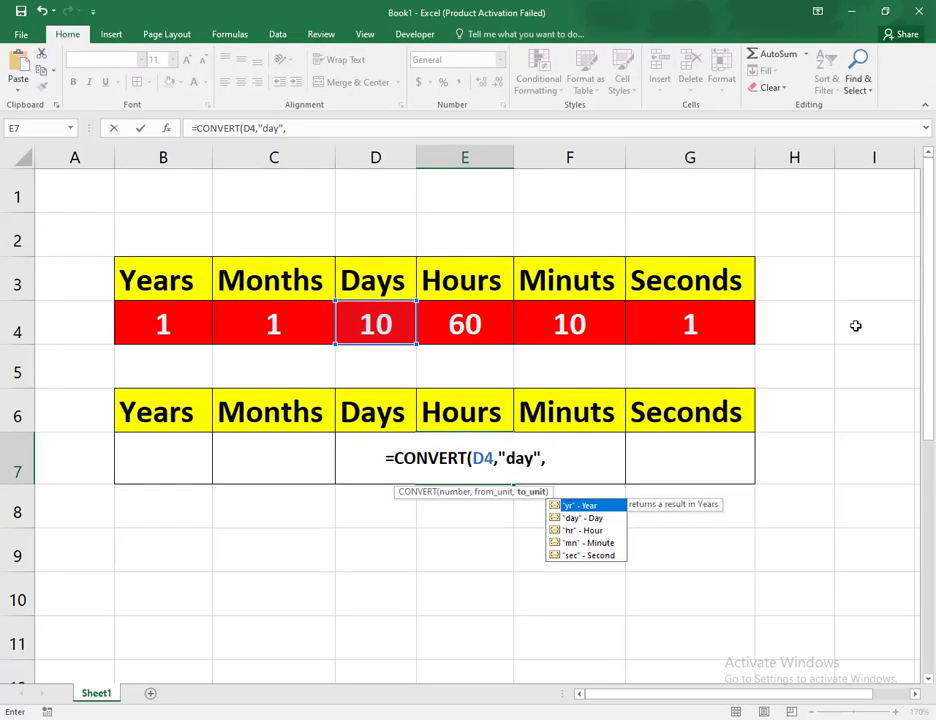
text(")
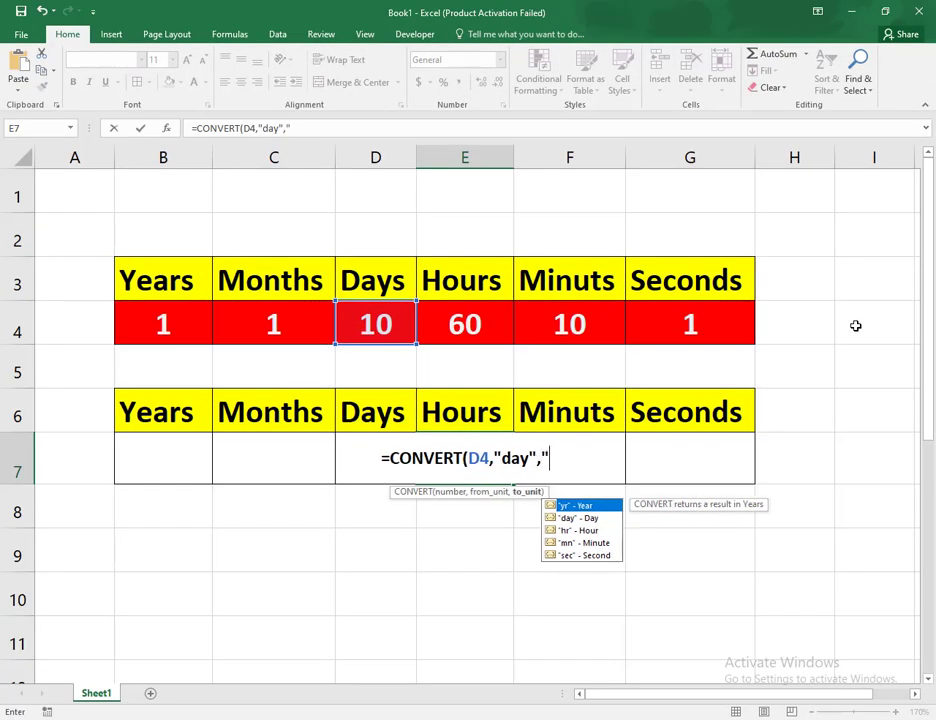
text(hr)
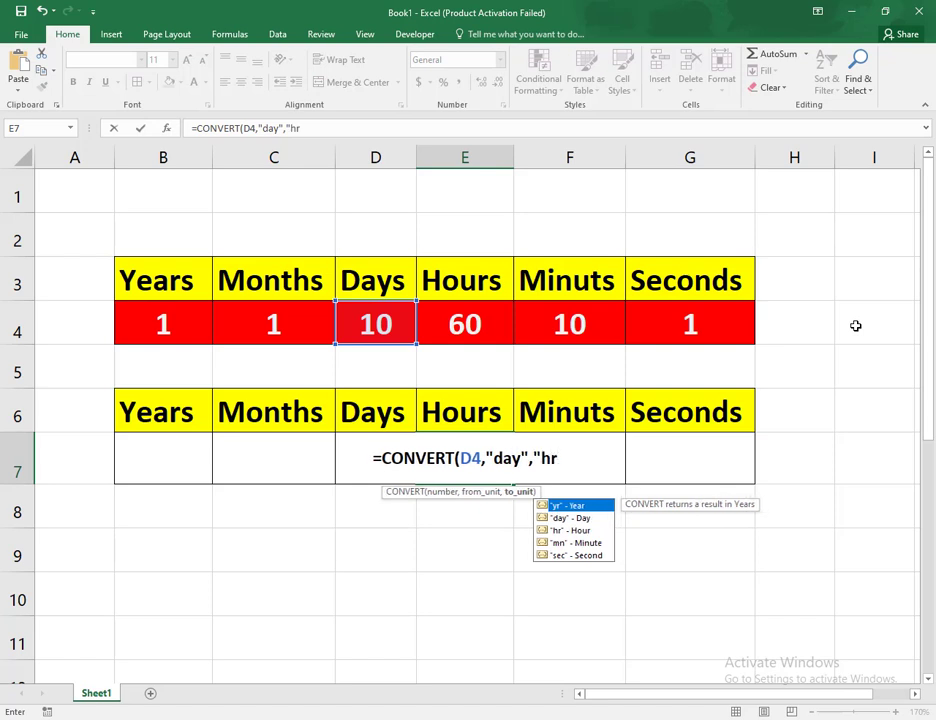
text(")
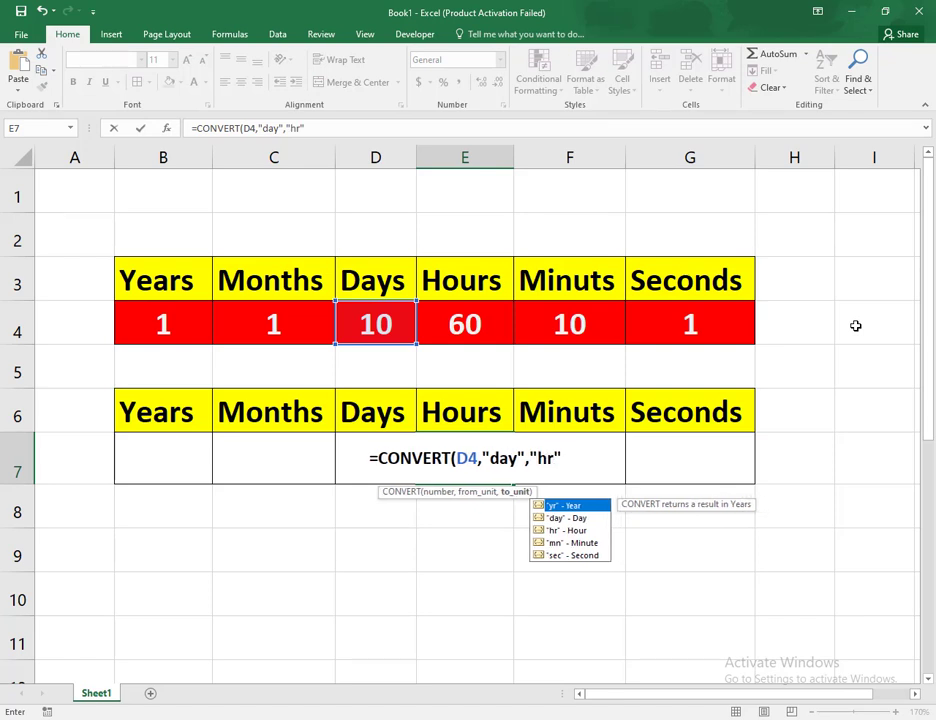
text())
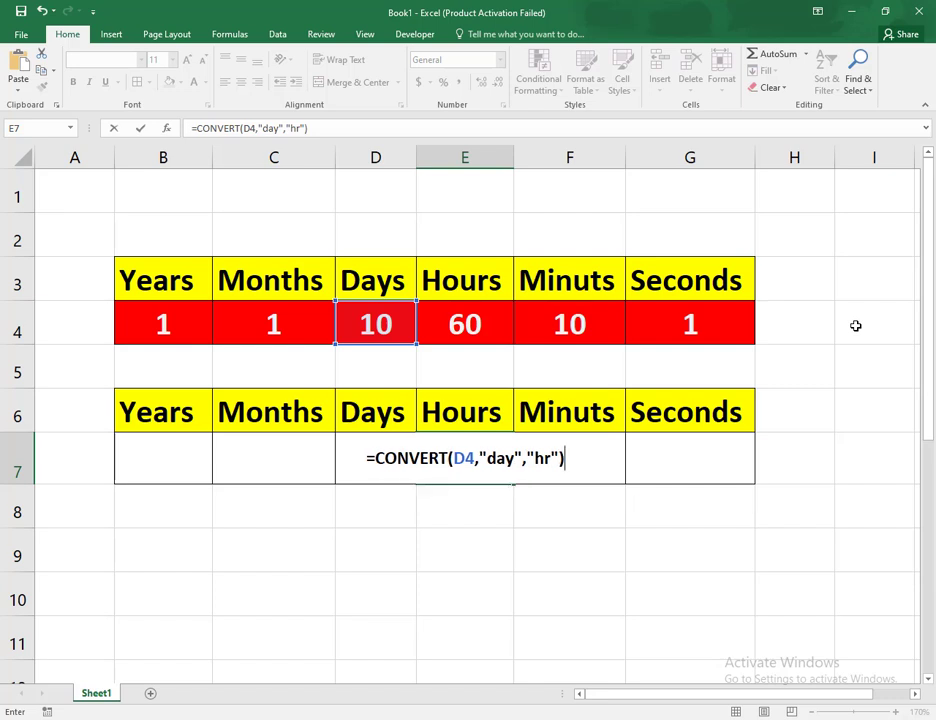
key(Return)
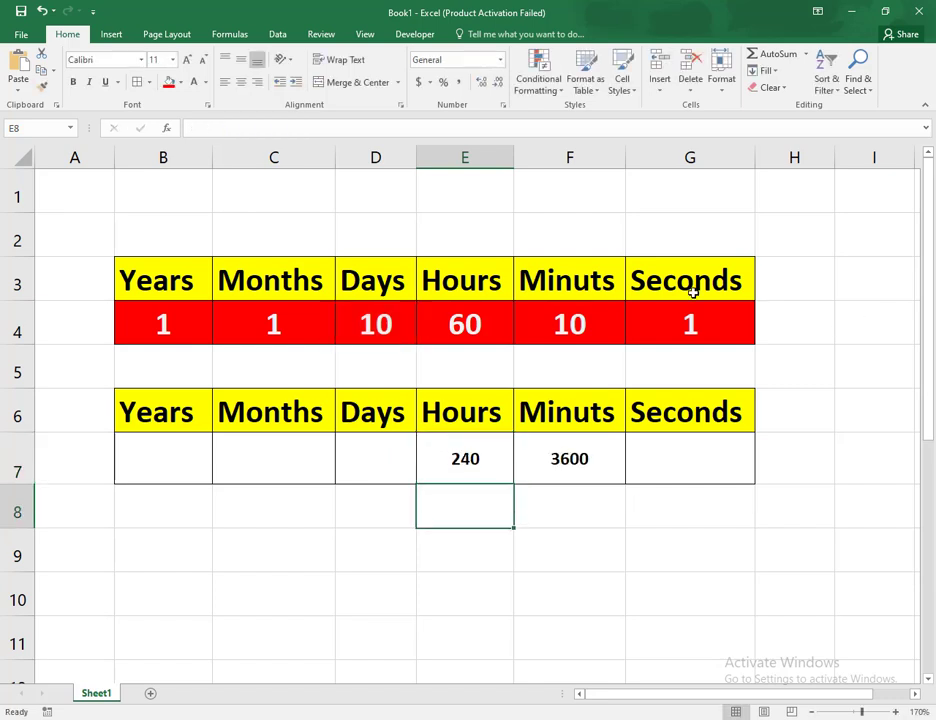
Try Days values 1 and 30 in D4, then settle on 365 so E7 shows 8760
click(382, 332)
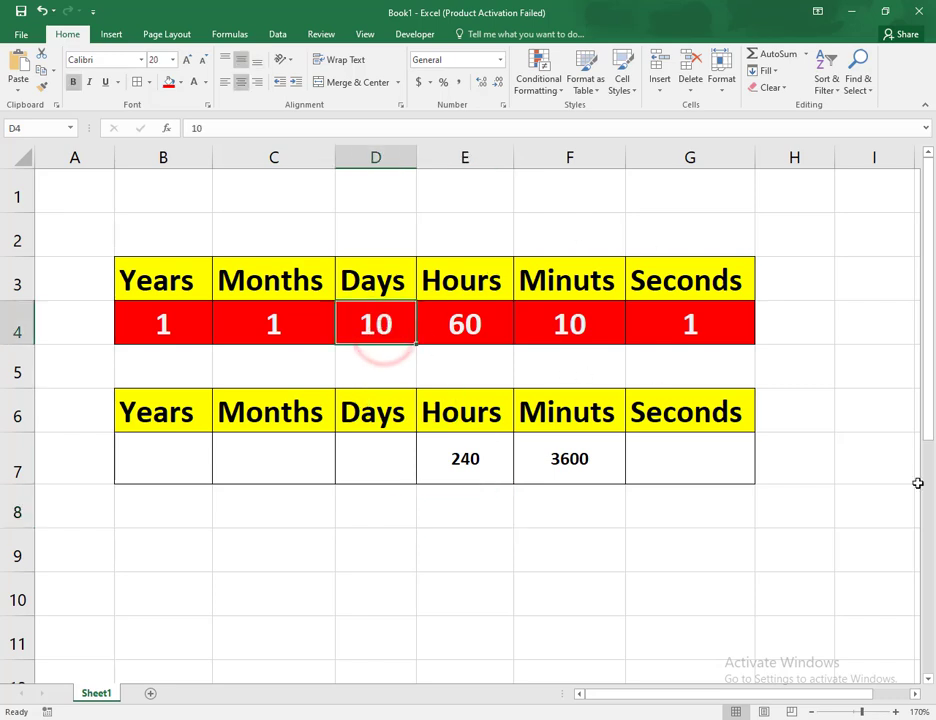
text(1)
key(Return)
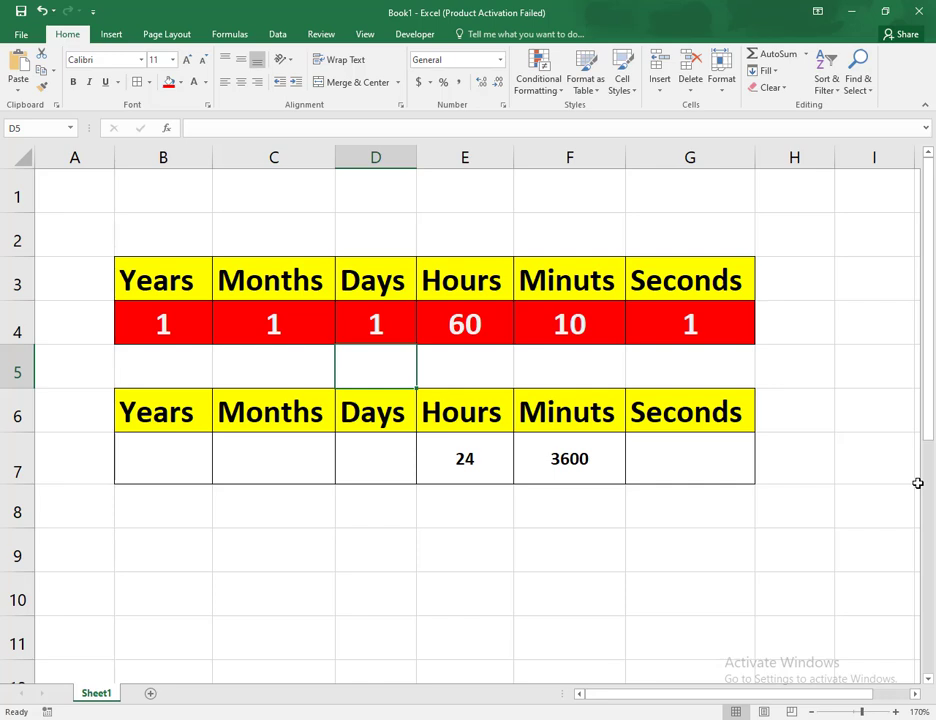
click(387, 331)
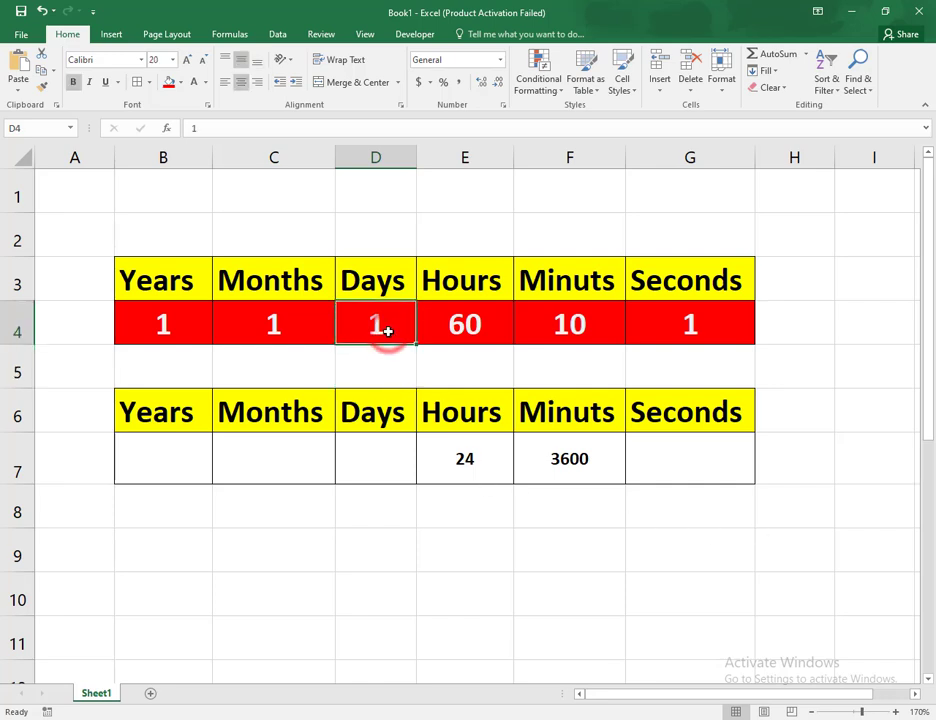
text(30)
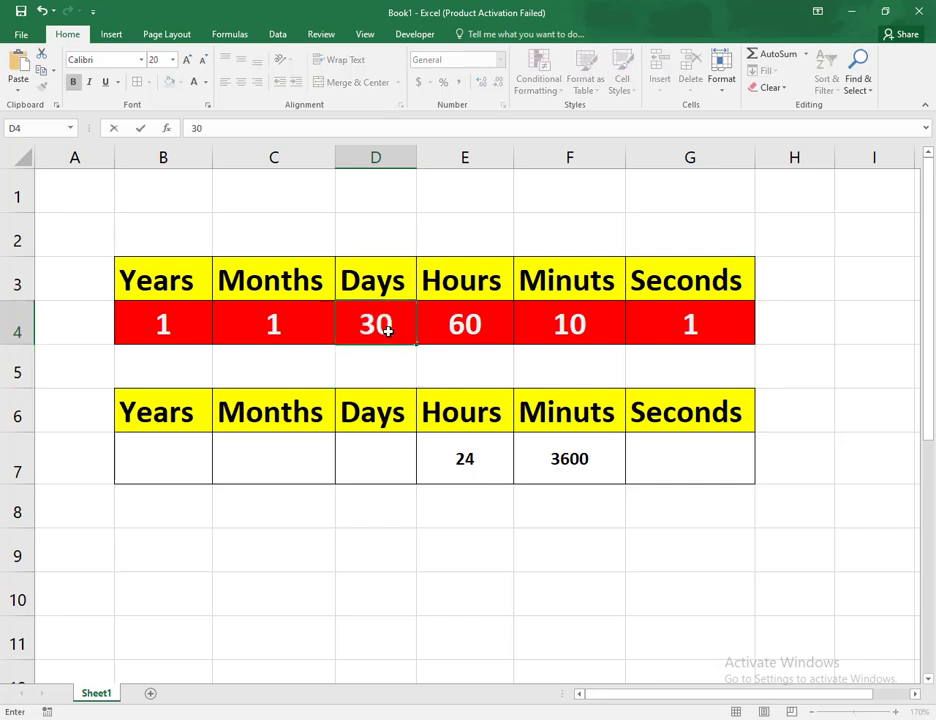
key(Return)
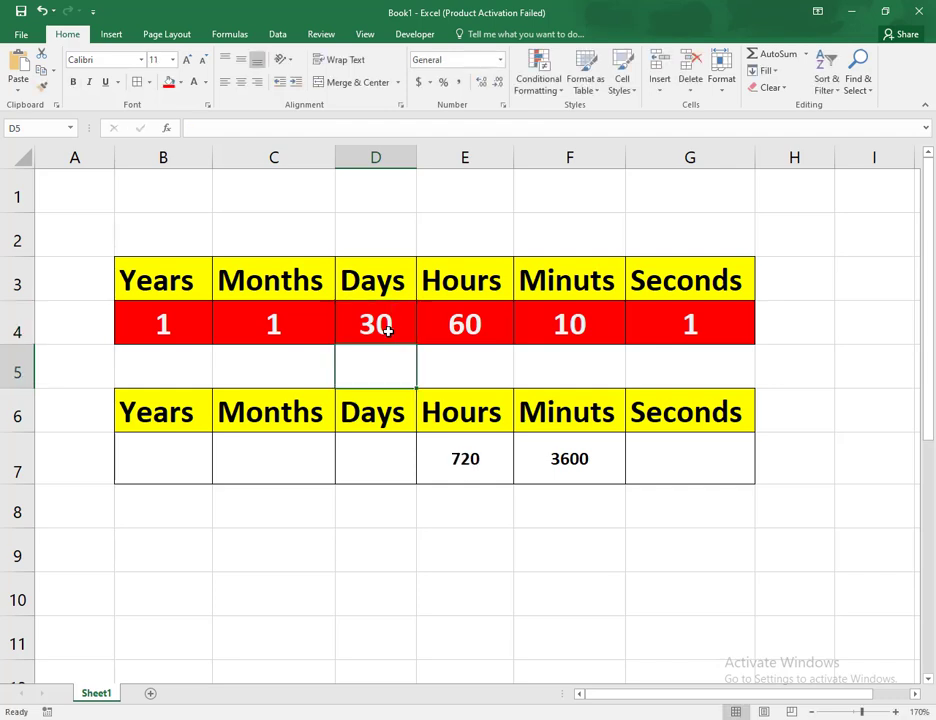
click(387, 331)
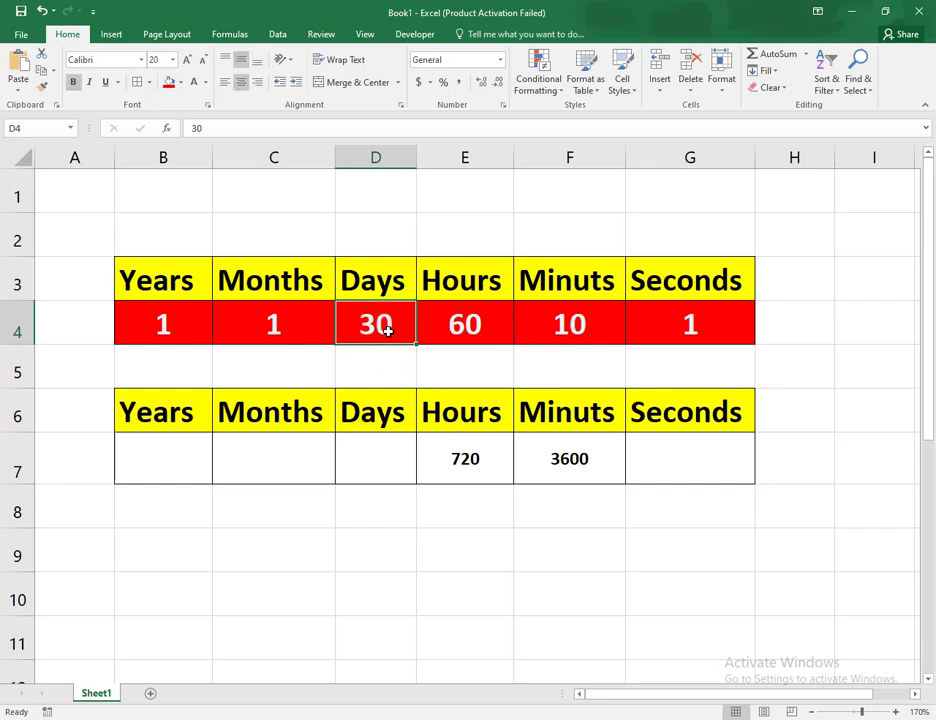
text(12)
key(BackSpace)
key(BackSpace)
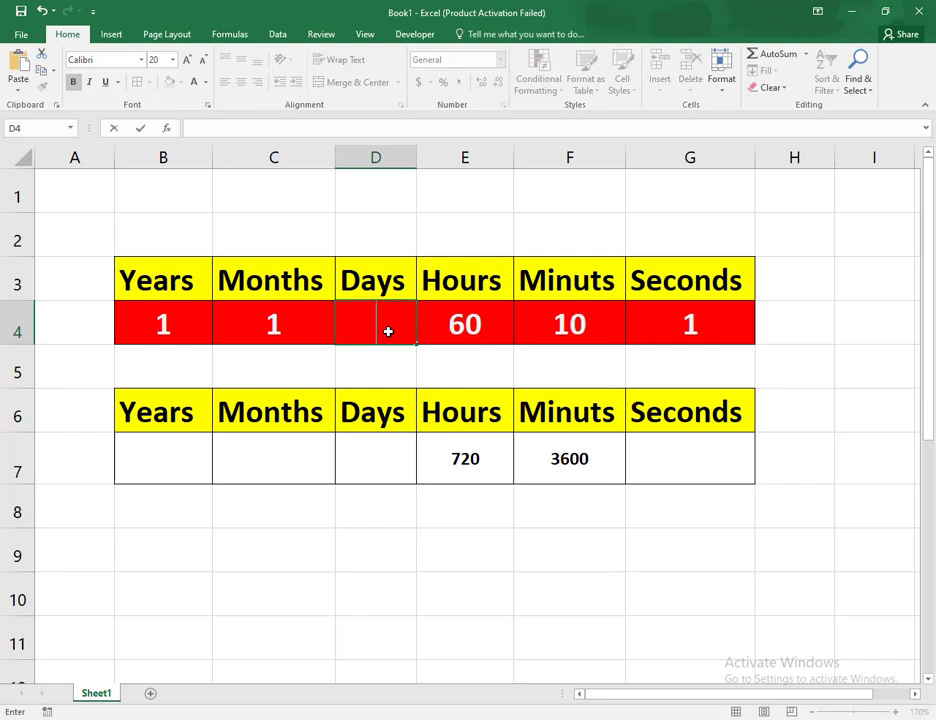
text(365)
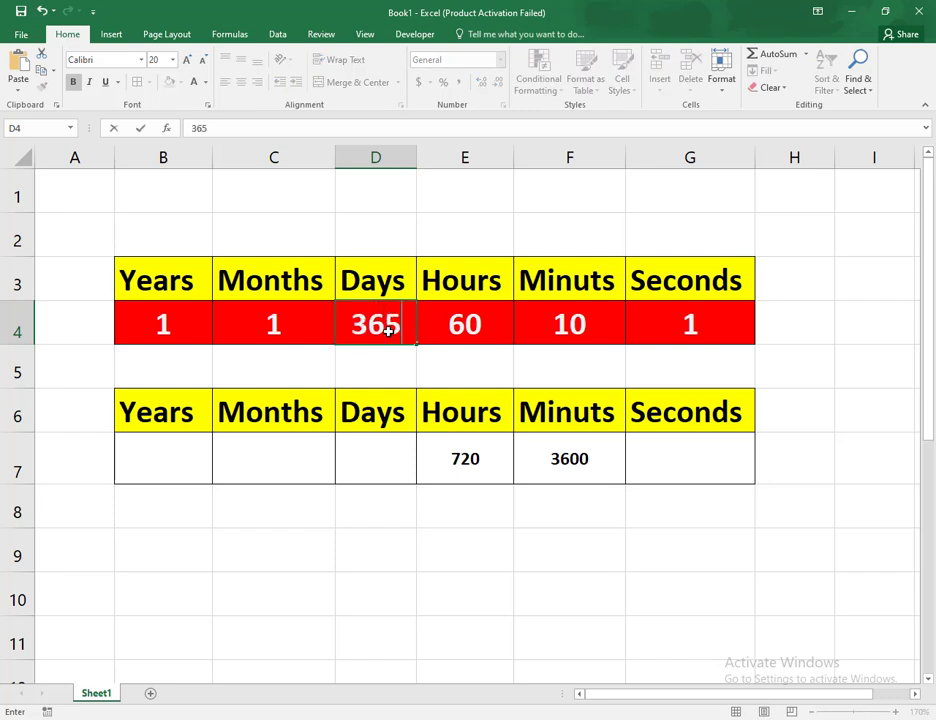
key(Return)
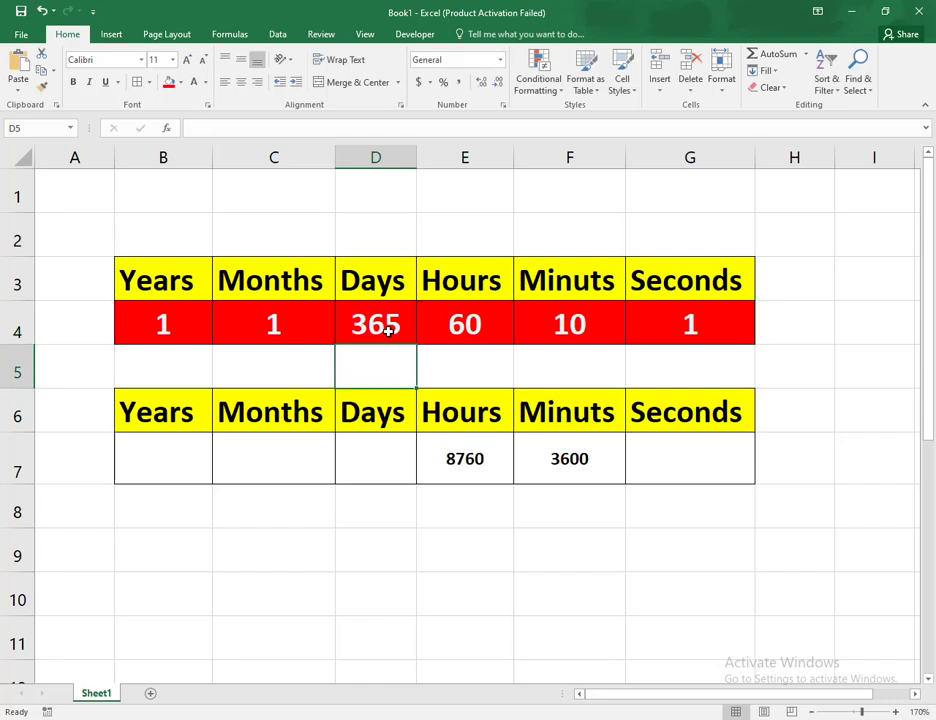
Cancel a started entry in B7 and check the existing formula in E7
click(165, 463)
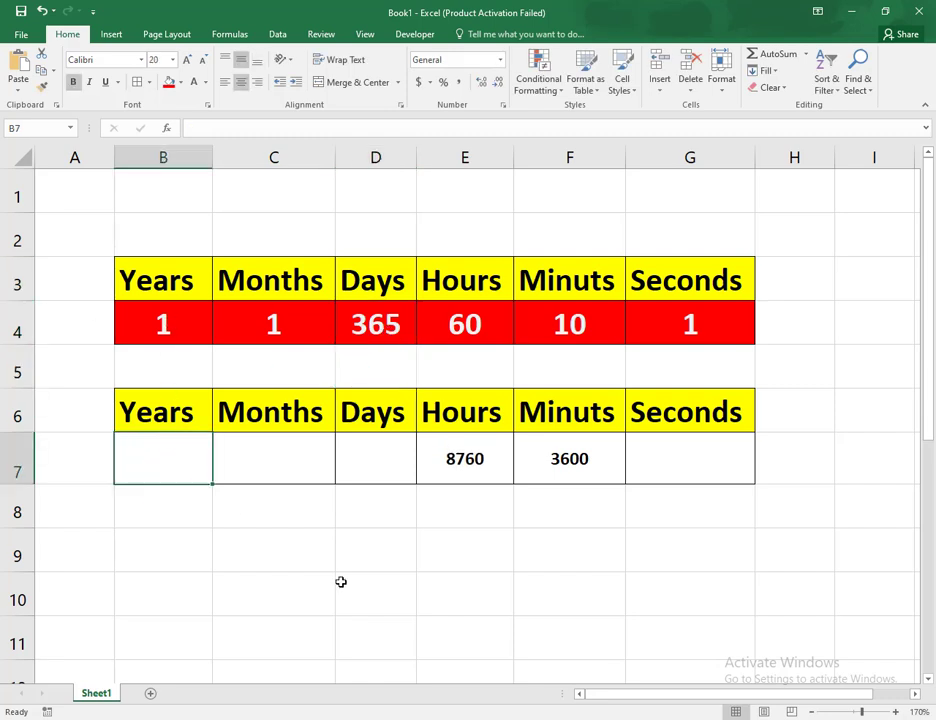
text(=)
key(BackSpace)
click(460, 476)
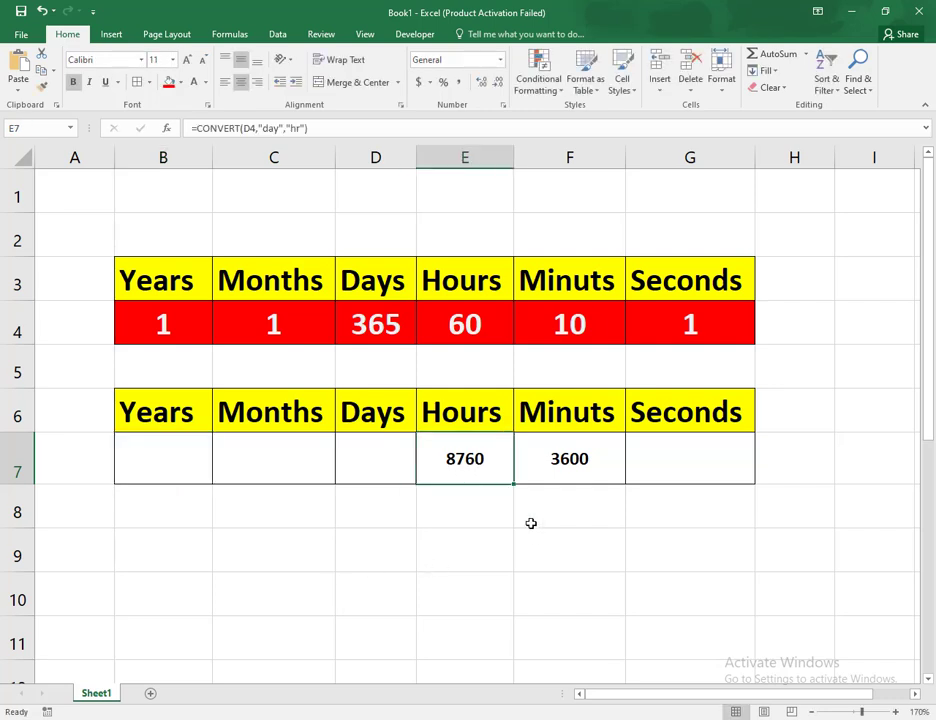
Enter =CONVERT(B4,"yr","day") in D7, showing 365.25
click(374, 461)
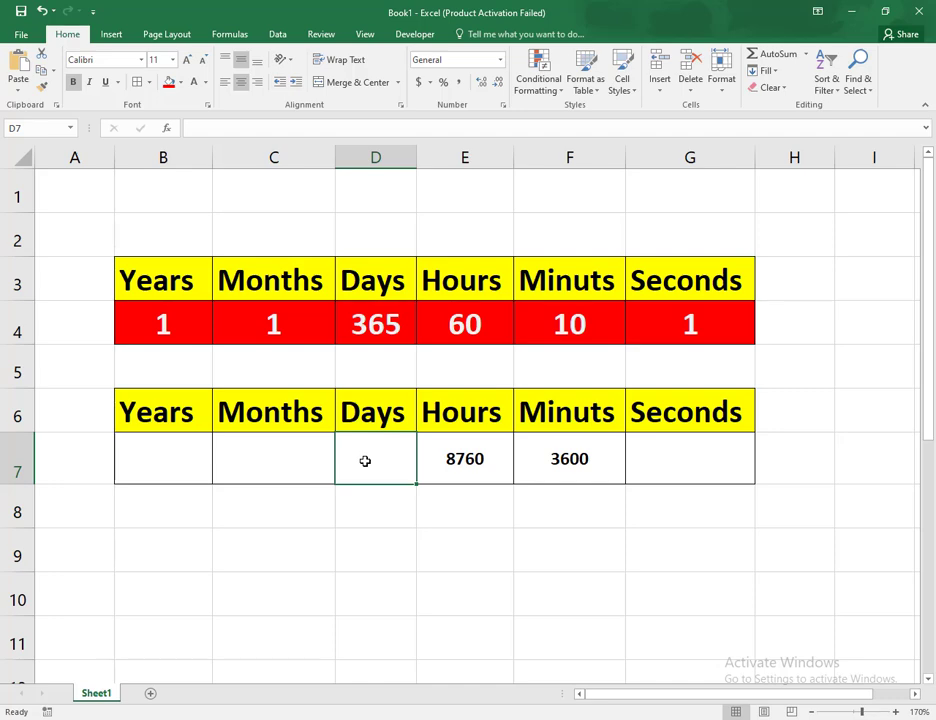
text(=c)
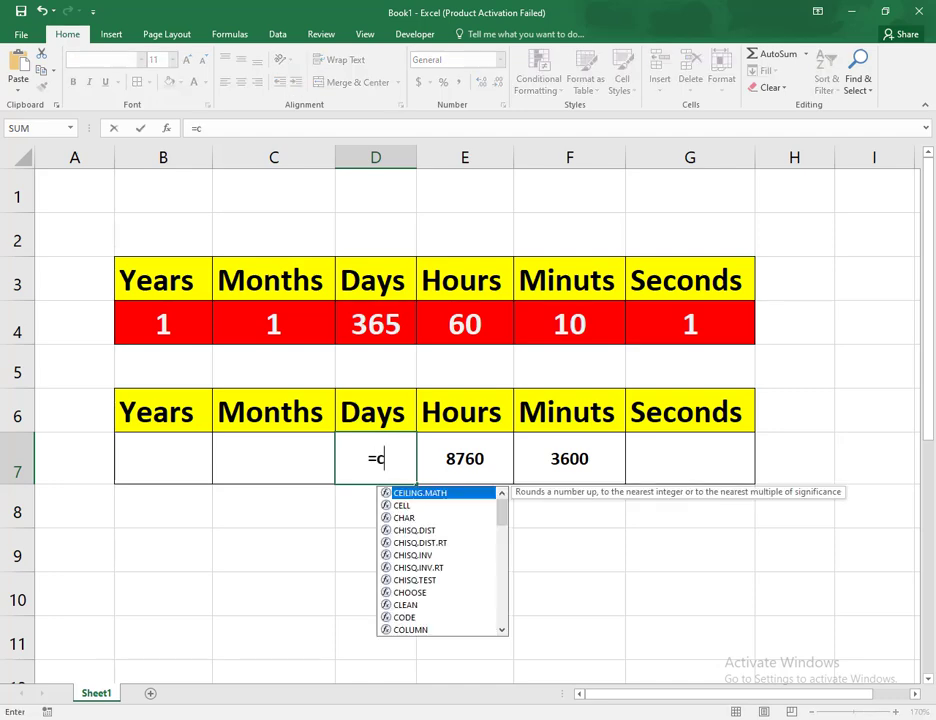
text(onv)
key(Tab)
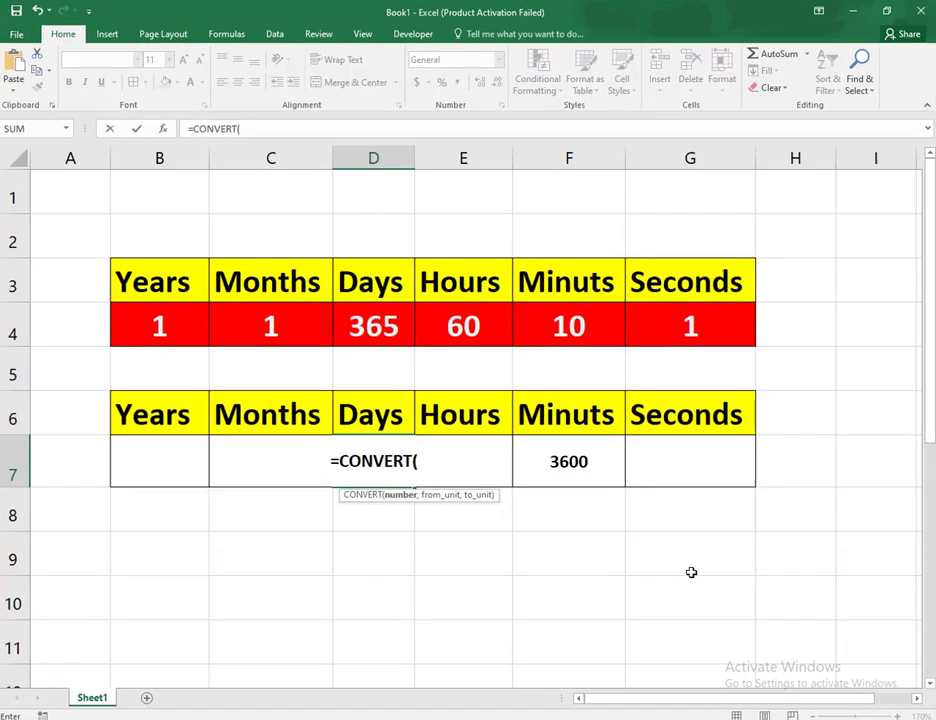
click(176, 325)
text(,)
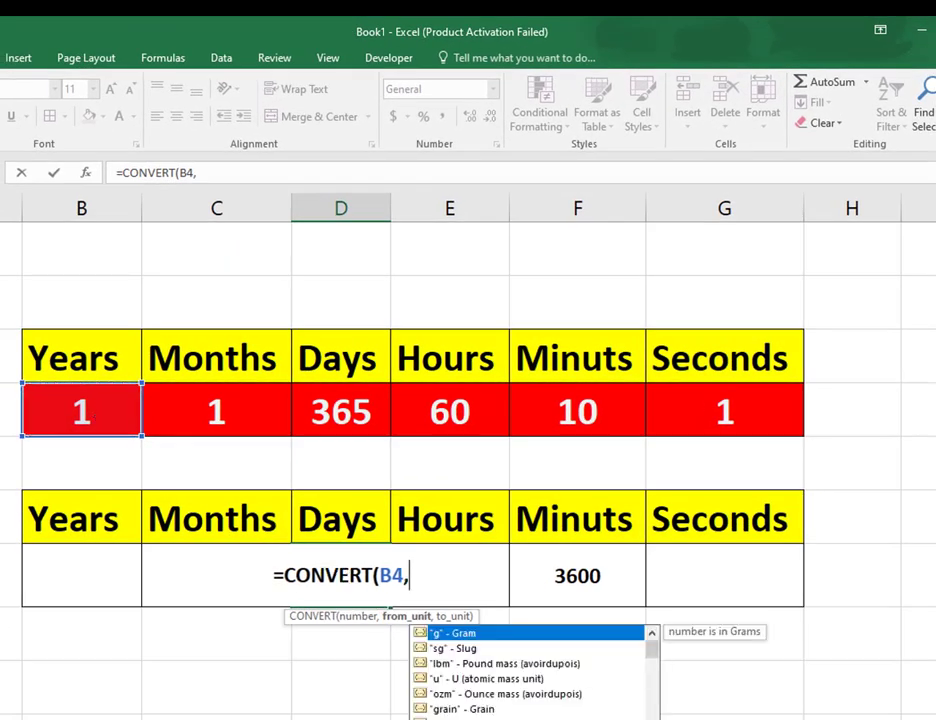
text(")
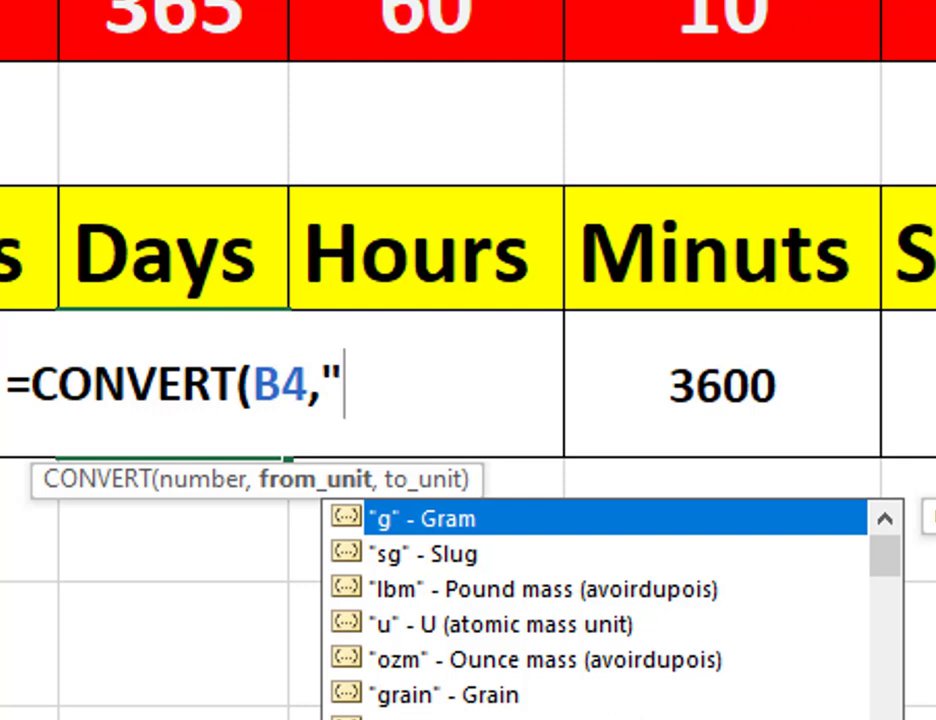
text(yr)
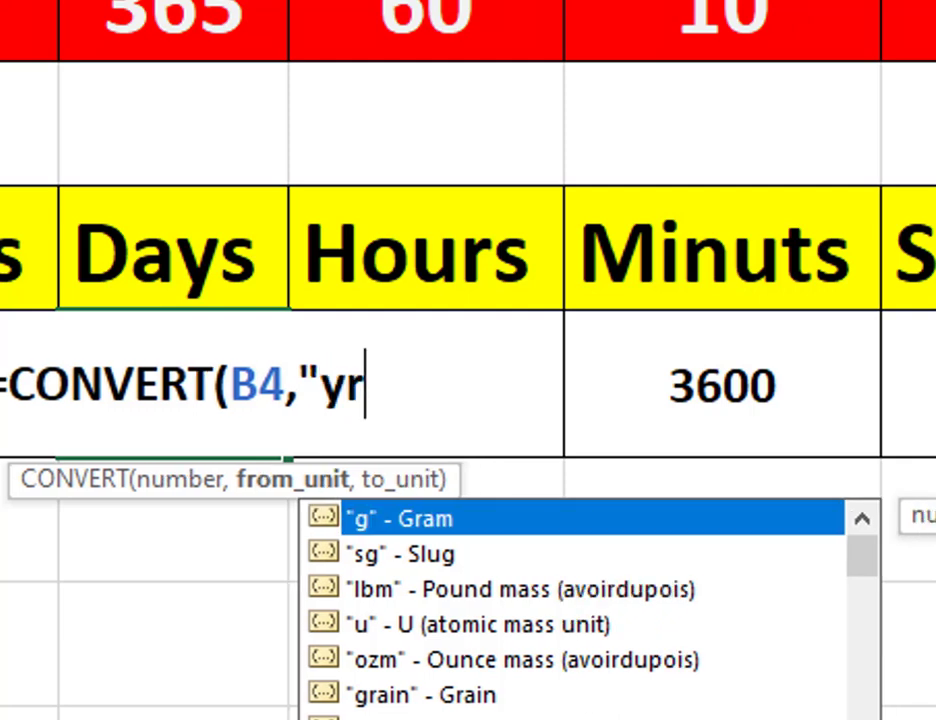
text(")
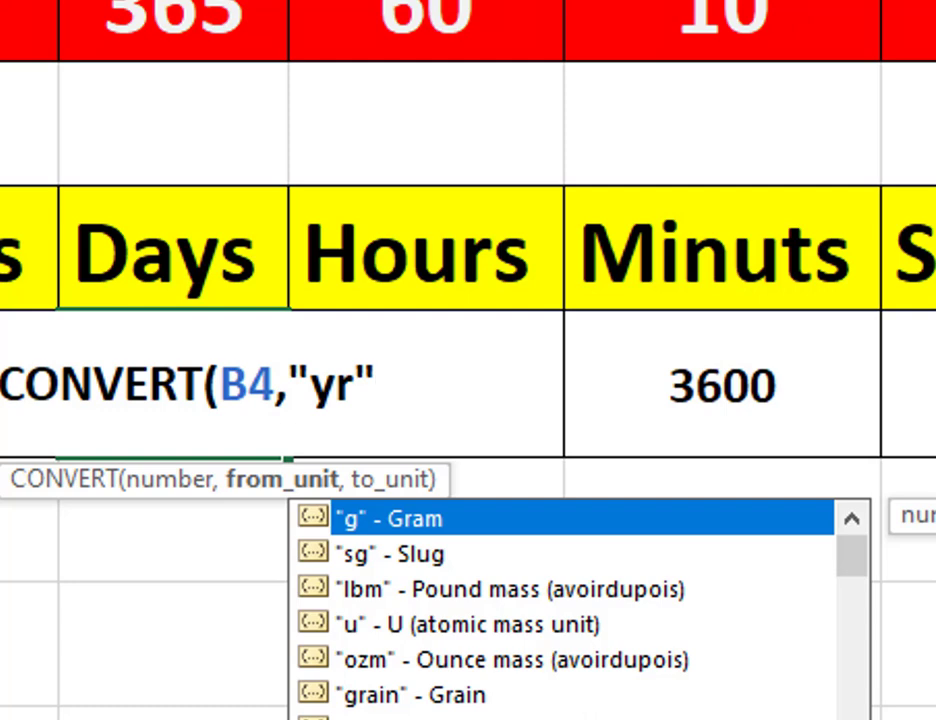
text(,)
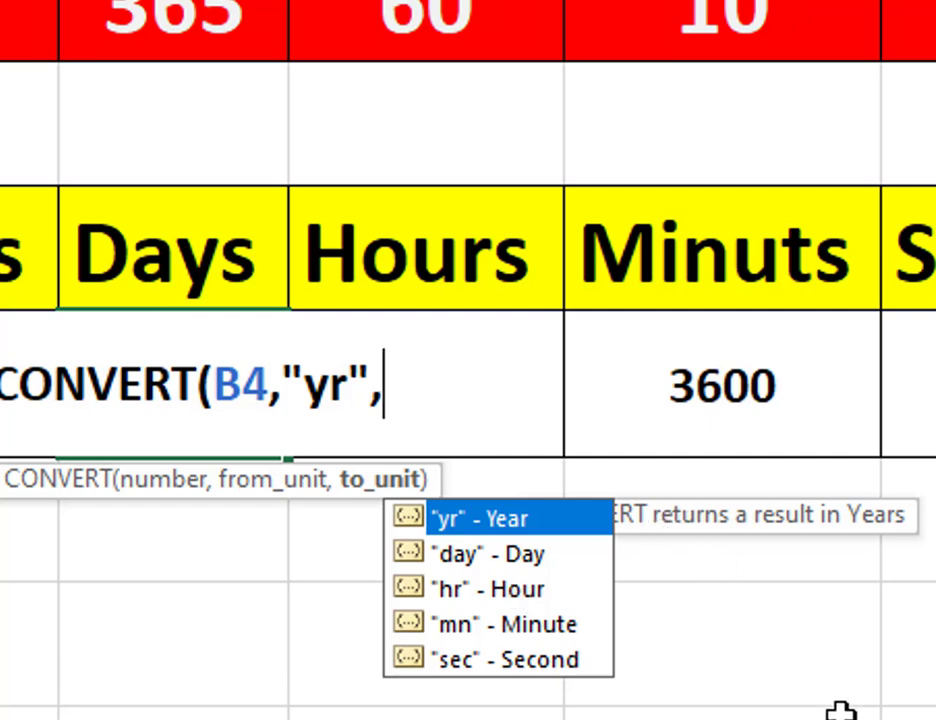
text("day)
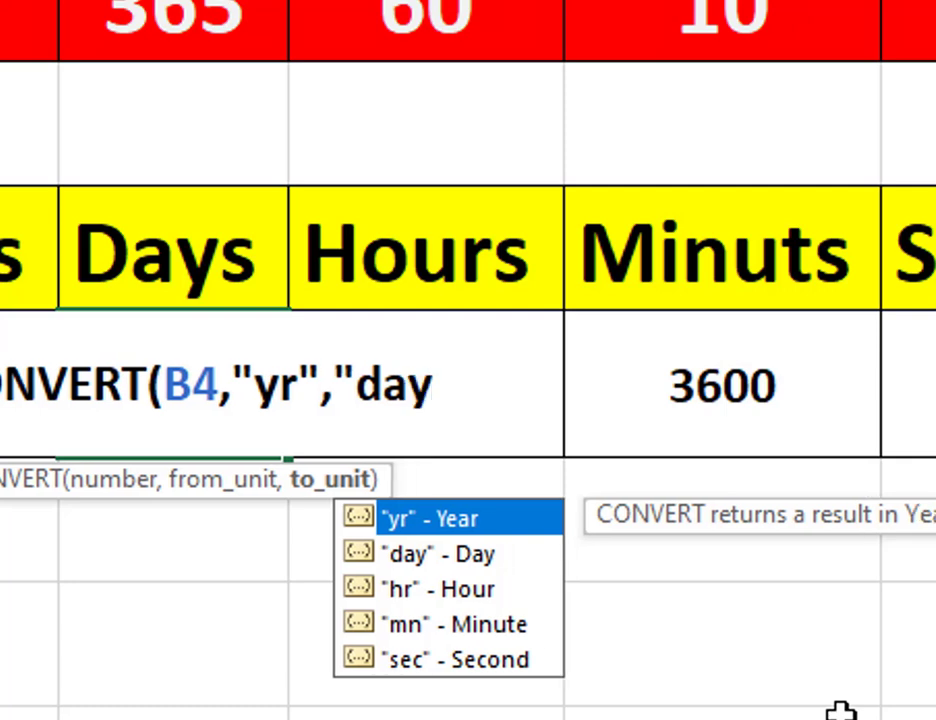
text("))
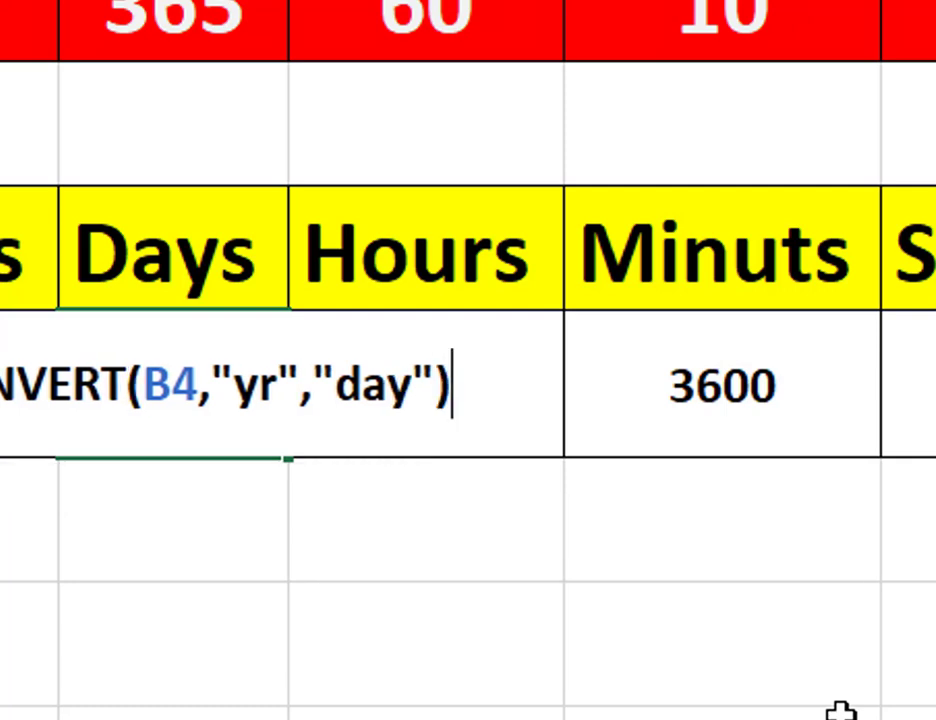
key(Return)
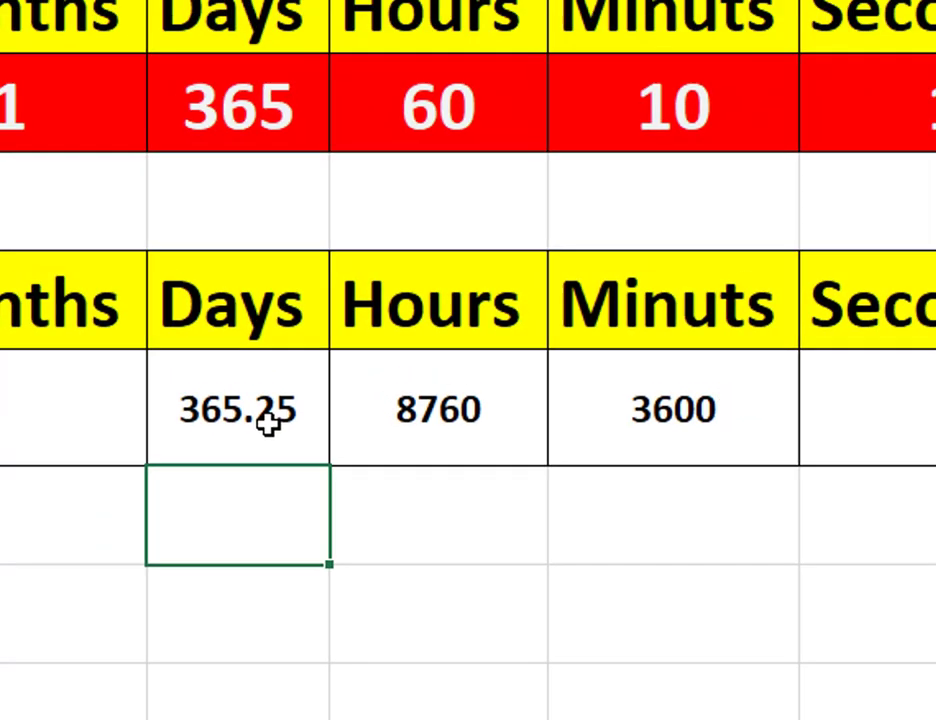
Set Years in B4 to 3 so D7 shows 1095.75 days
click(390, 462)
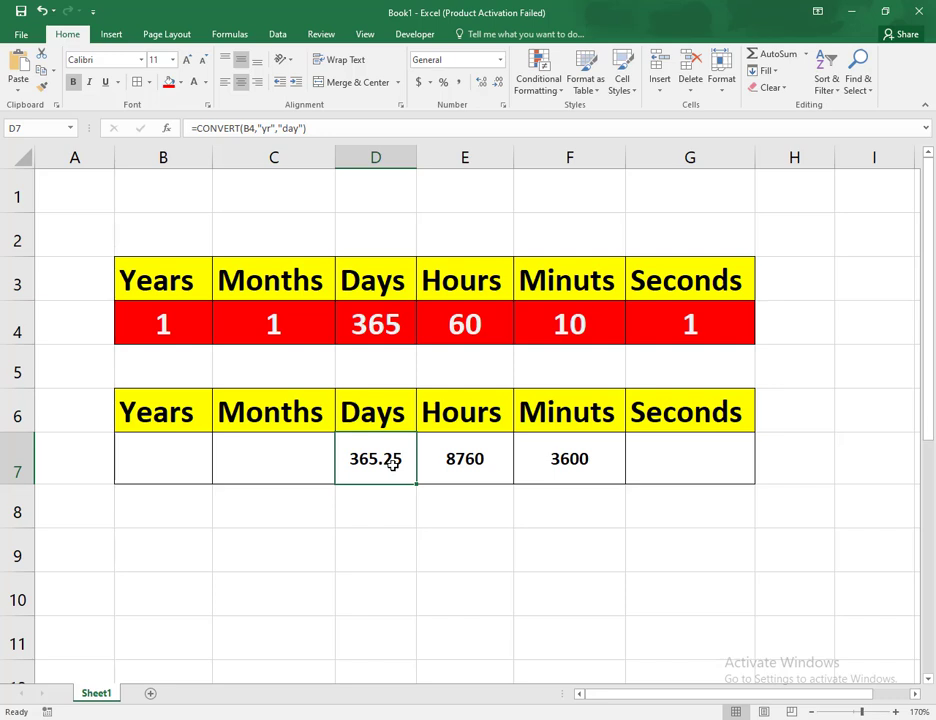
click(393, 462)
click(162, 326)
text(3)
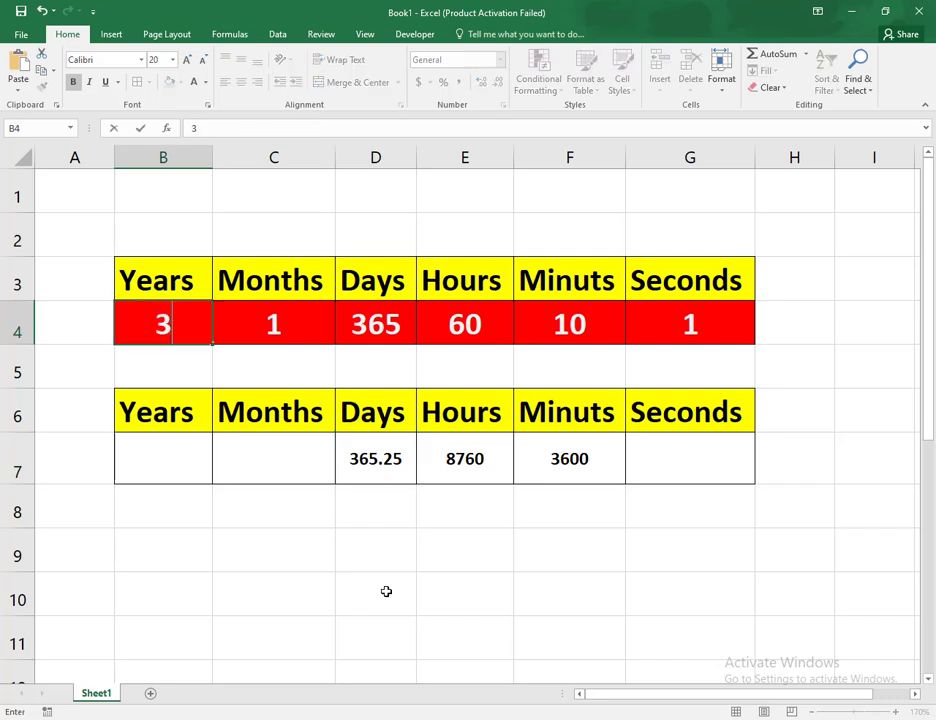
key(Return)
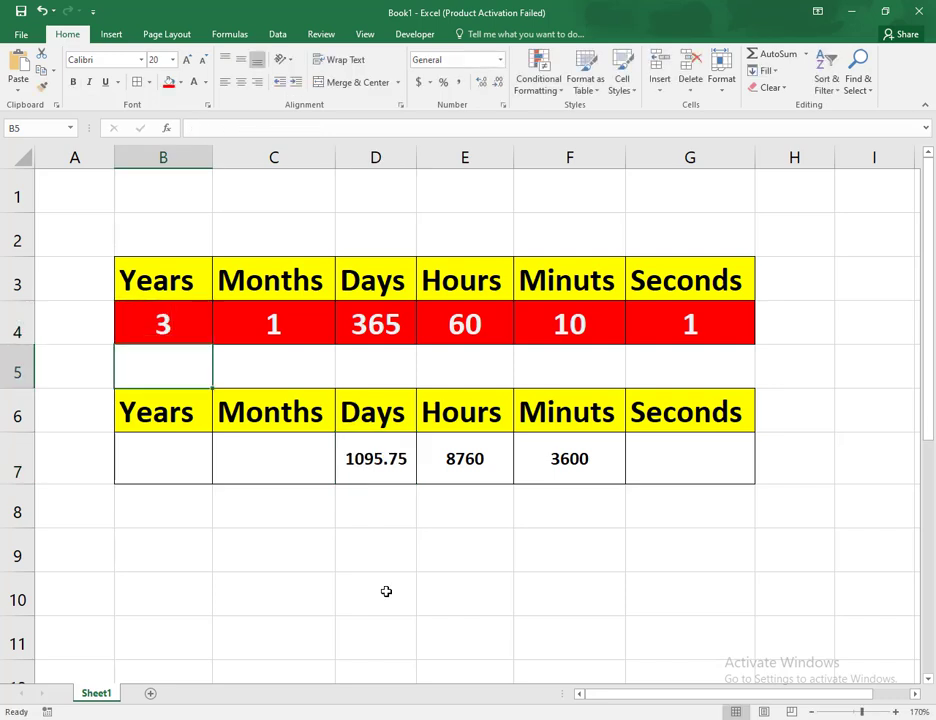
Change D7's target unit from "day" to "hr"
double_click(384, 460)
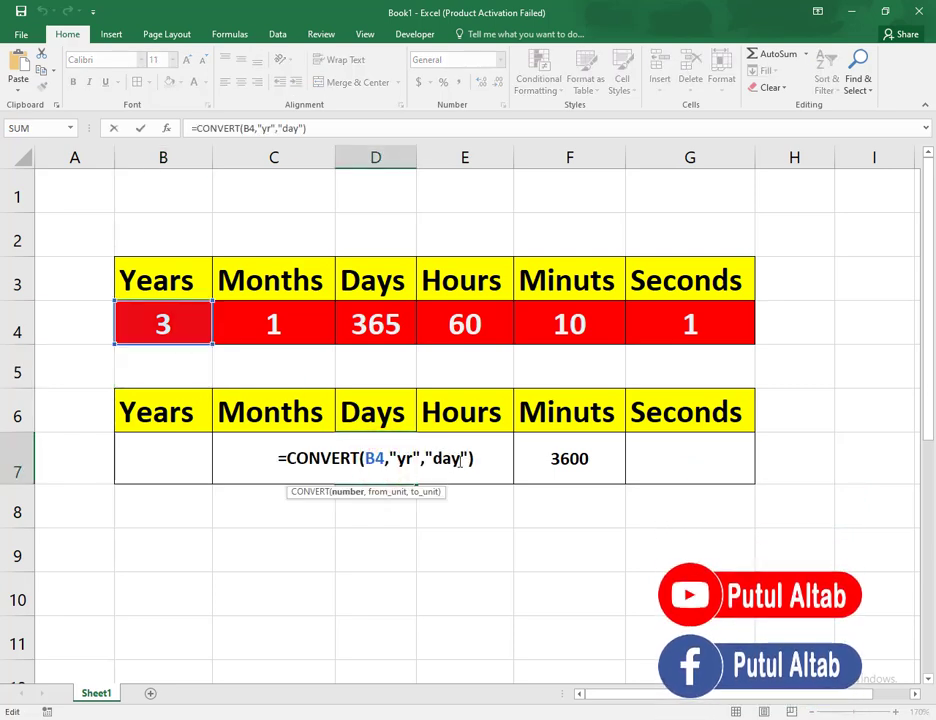
double_click(460, 459)
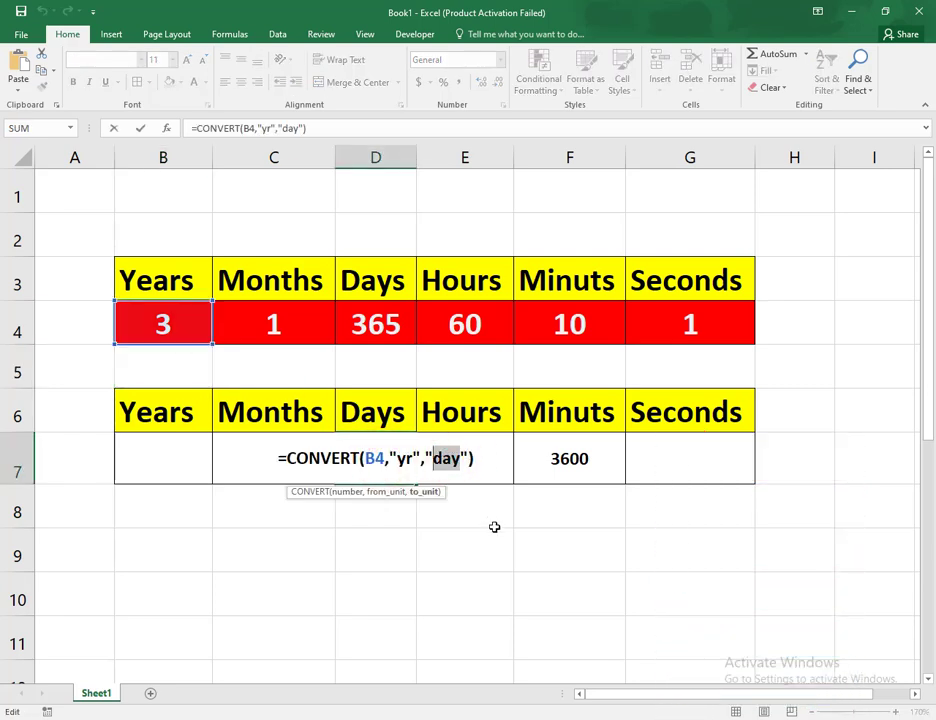
text(hr)
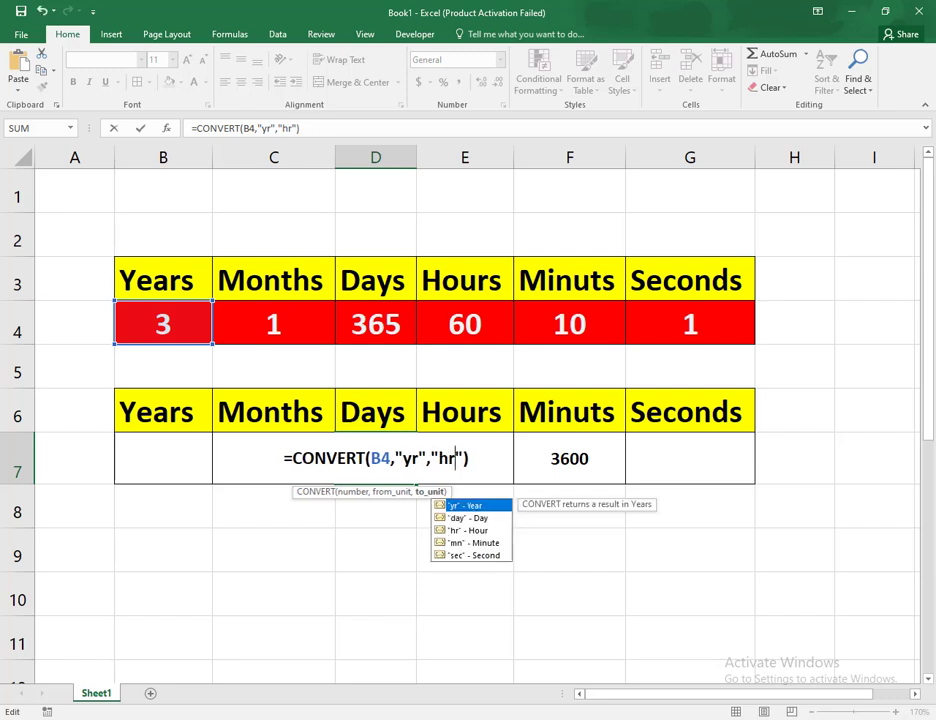
key(Return)
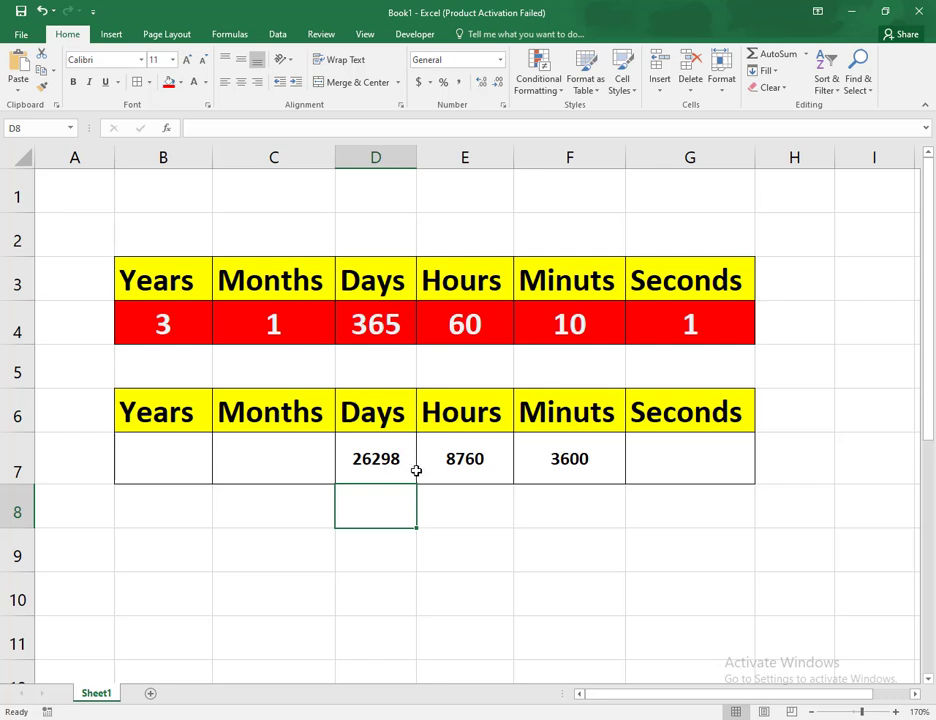
Change D7's target unit from "hr" to "mn", giving 1577880 minutes
double_click(405, 460)
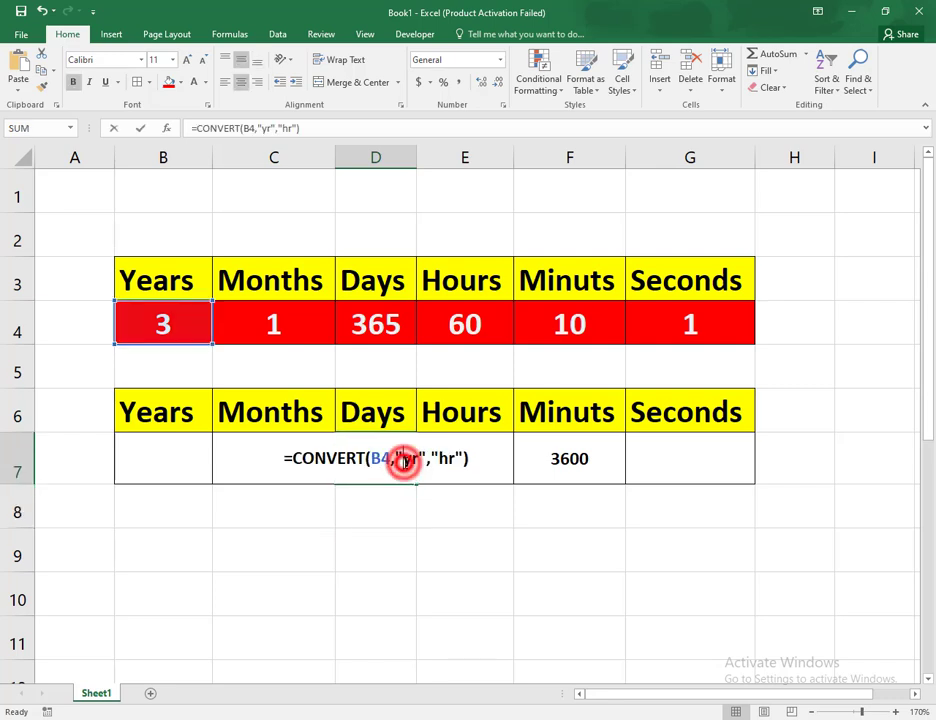
double_click(450, 461)
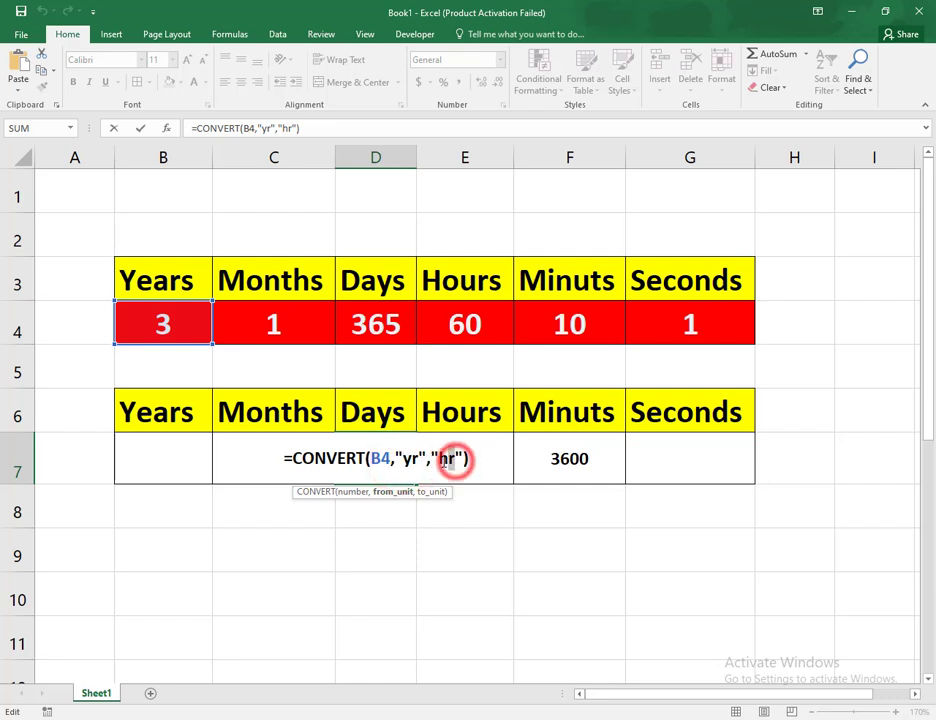
text(mn)
key(Return)
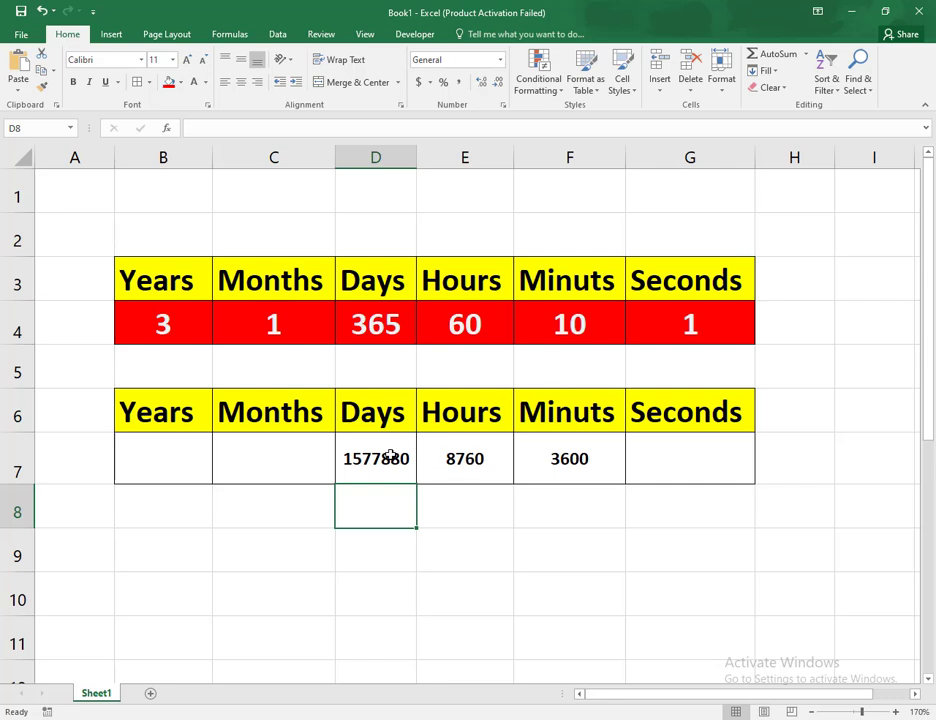
Change D7's target unit from "mn" to "sec" to convert the 3 years to seconds
click(391, 455)
double_click(391, 455)
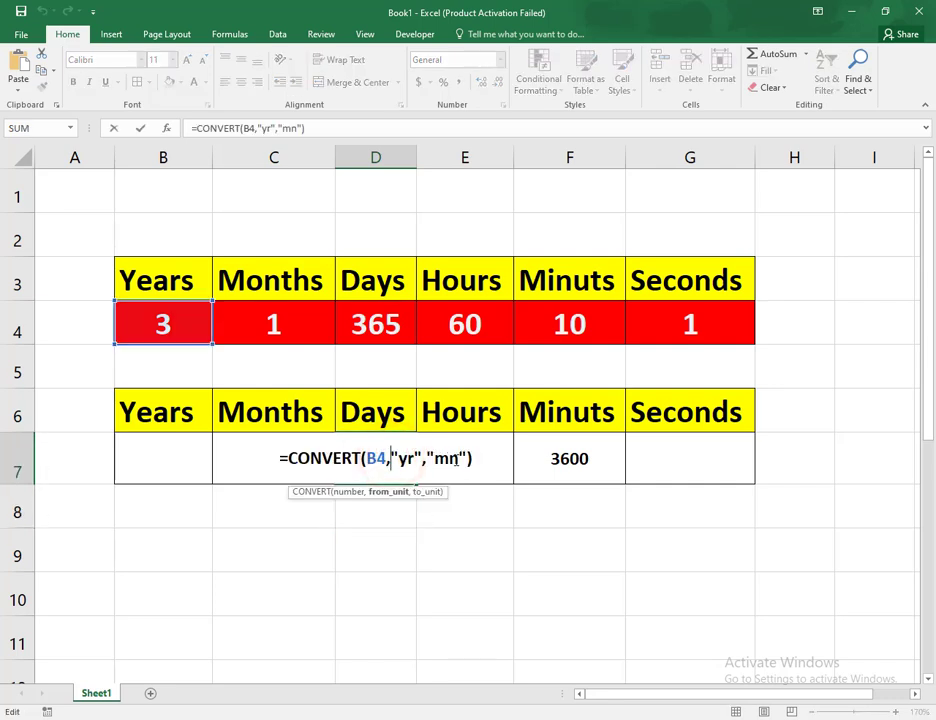
double_click(445, 458)
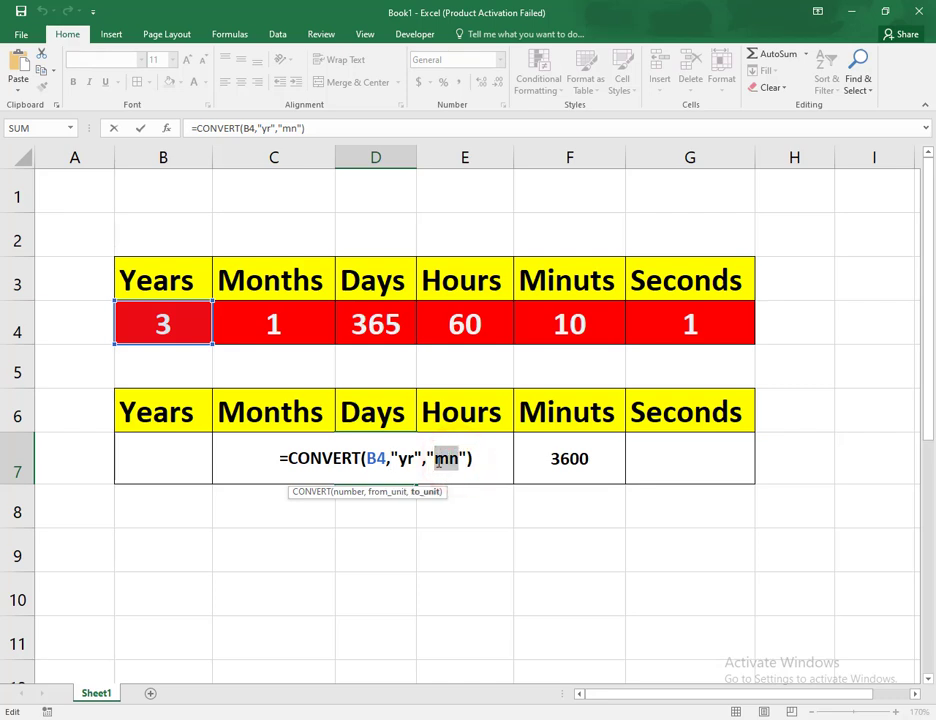
text(sc)
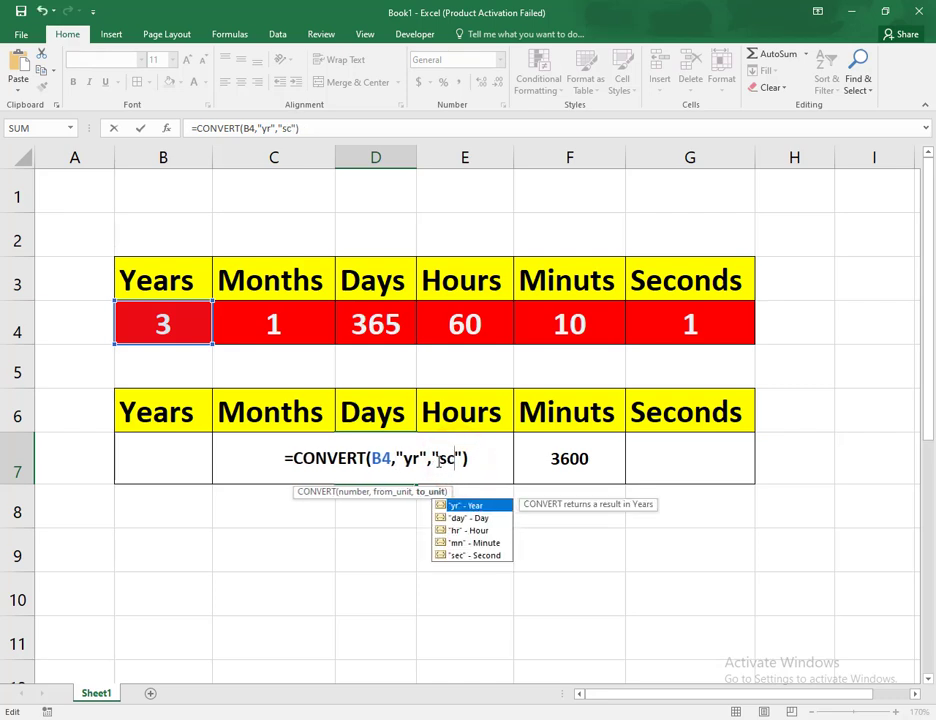
key(BackSpace)
text(ec)
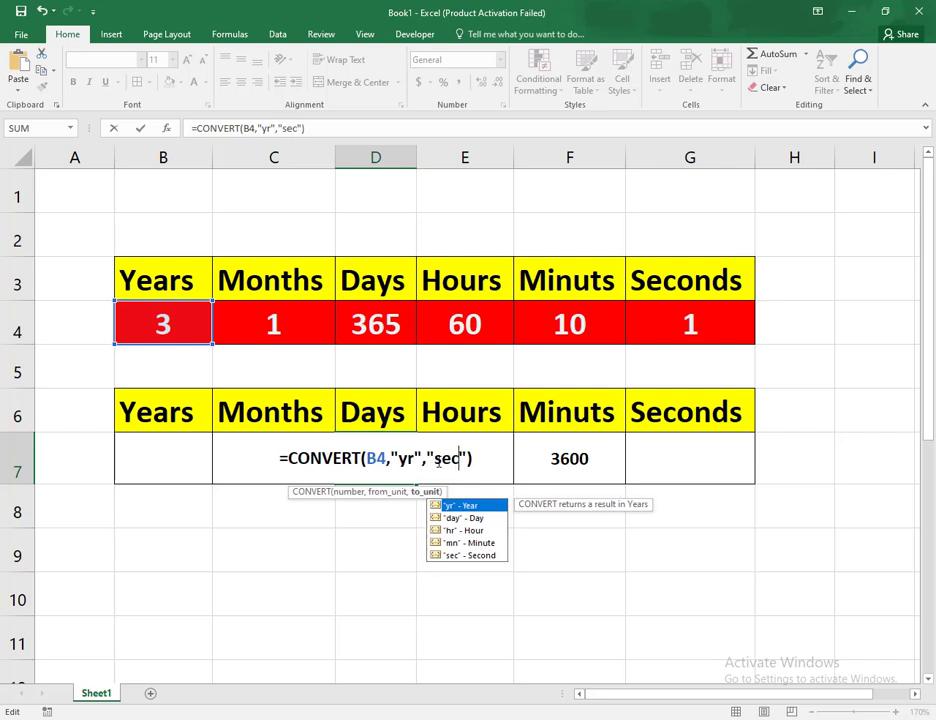
double_click(470, 556)
key(Return)
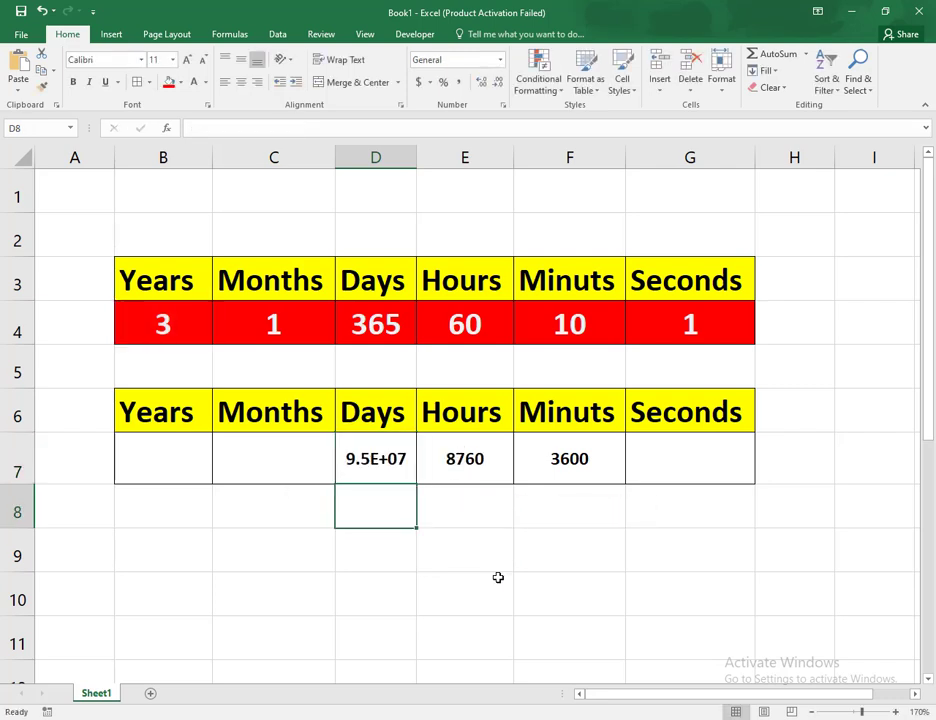
Widen column D so D7 shows the full 94672800
click(366, 463)
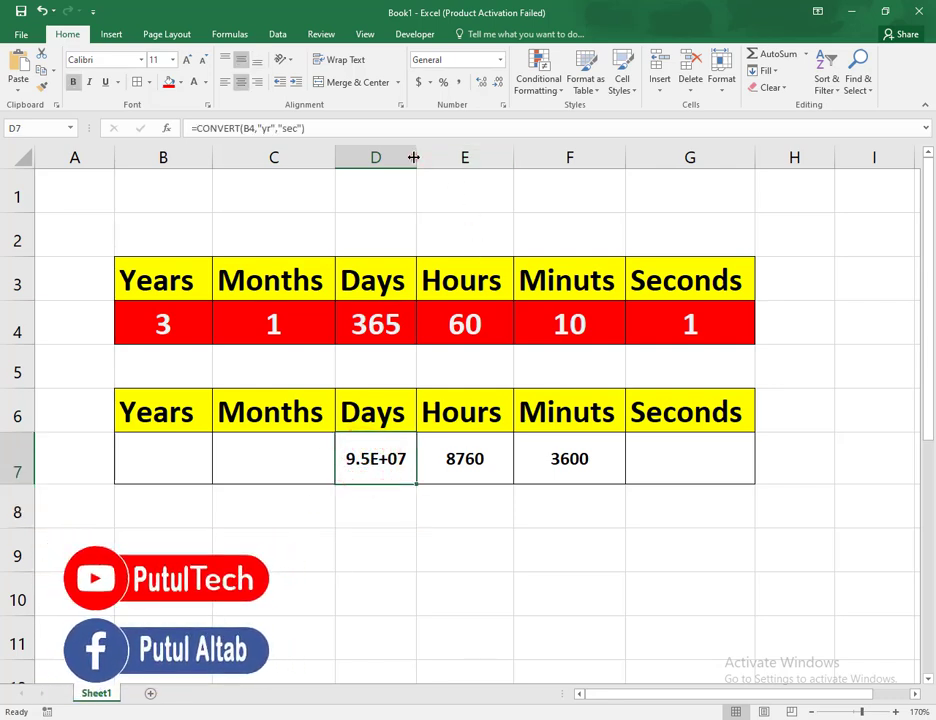
drag(417, 157, 445, 157)
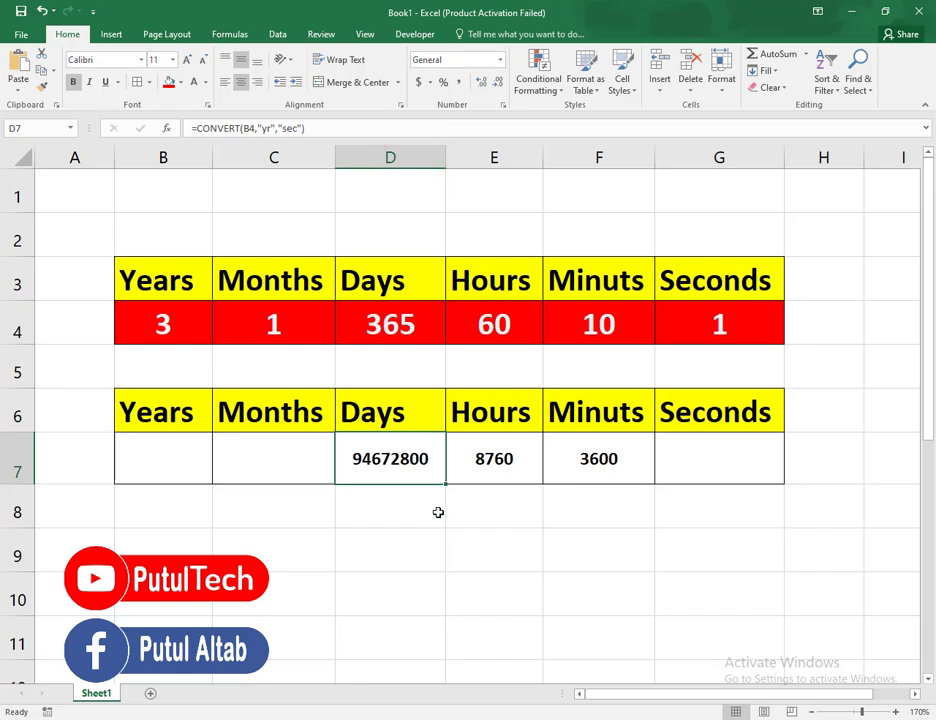
click(591, 459)
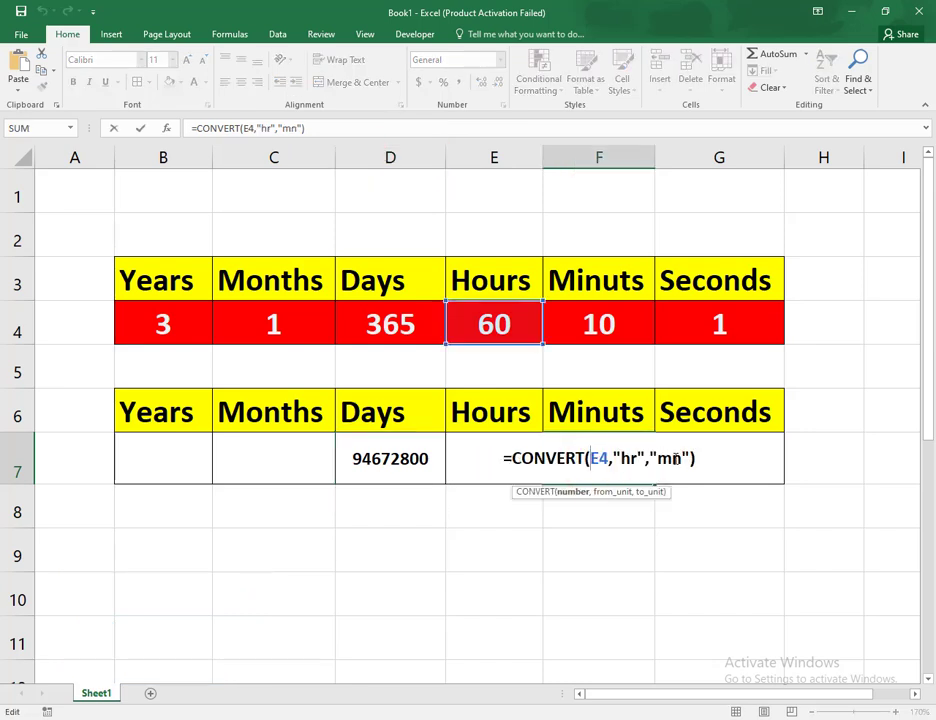
Change F7's CONVERT target unit from "mn" to "sec" so it returns 216000
double_click(672, 458)
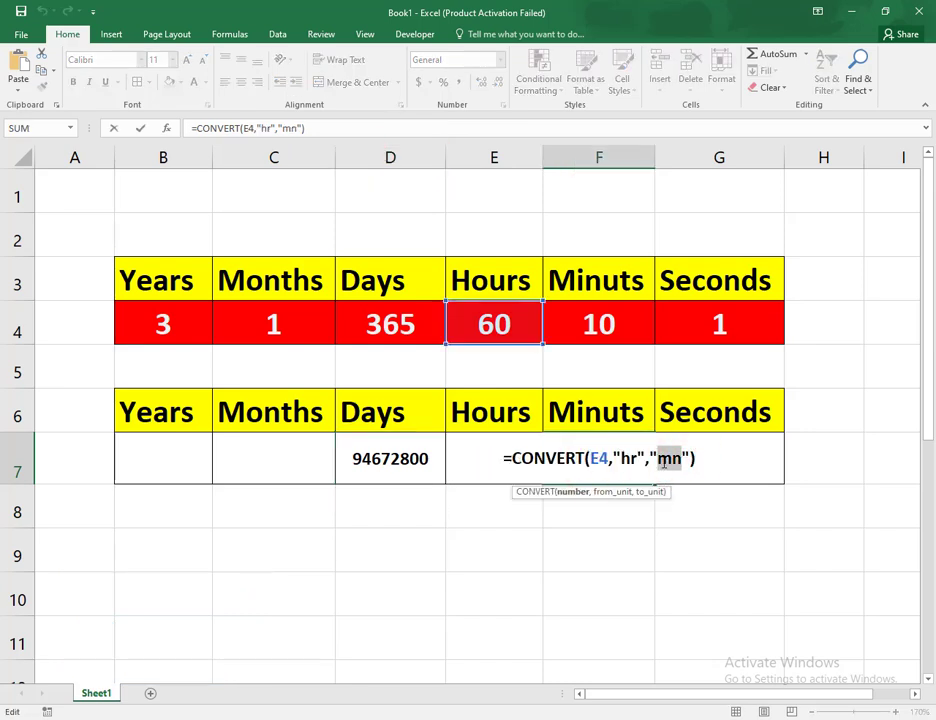
text(s)
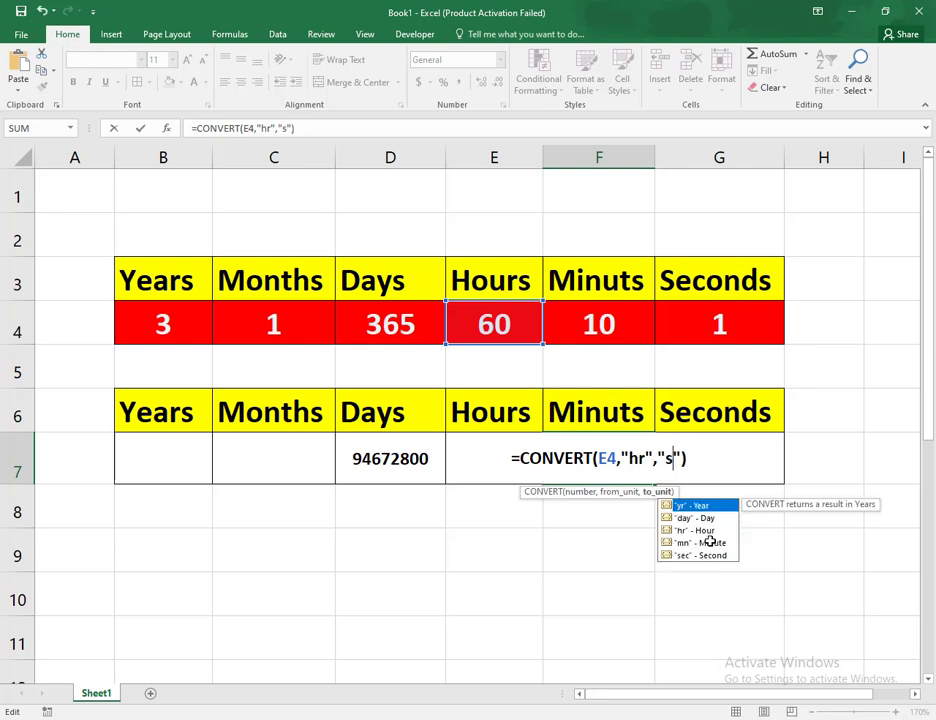
text(ec)
key(Return)
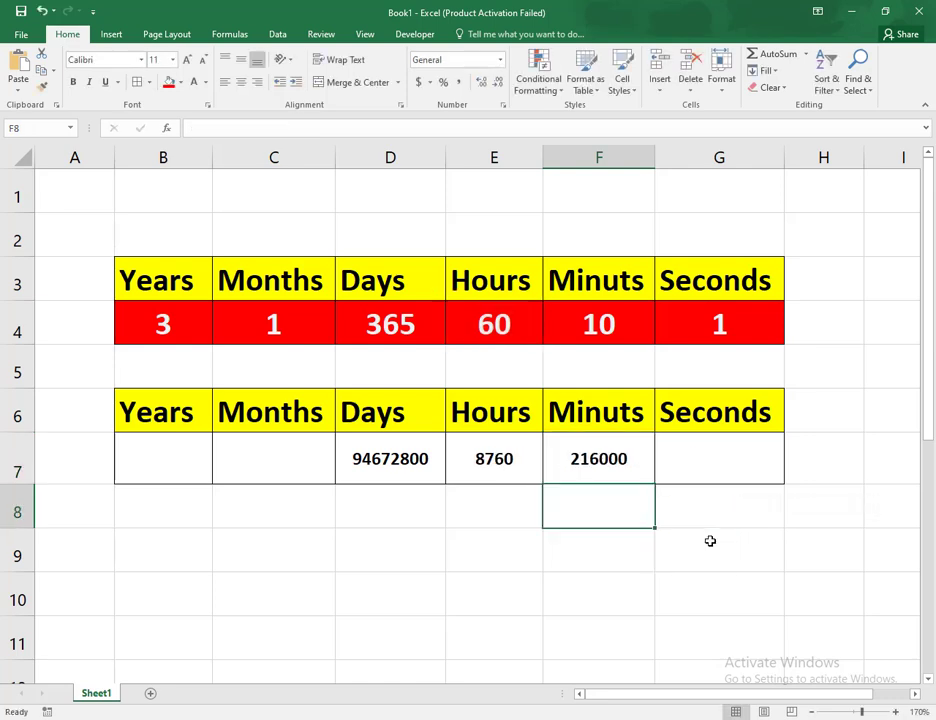